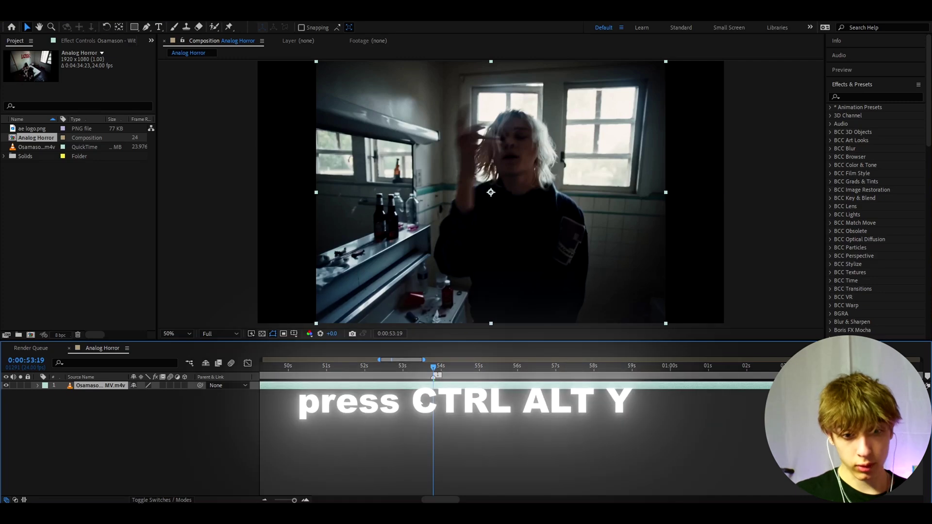
# Create a new adjustment layer above the clip and apply S_Shake to it.
pyautogui.hotkey('ctrl', 'alt', 'y')
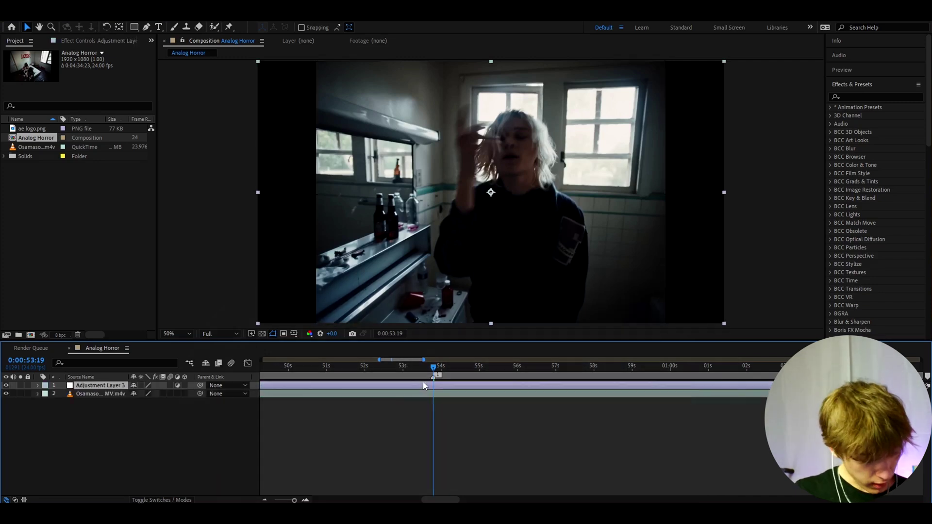
pyautogui.hotkey('ctrl', 'space')
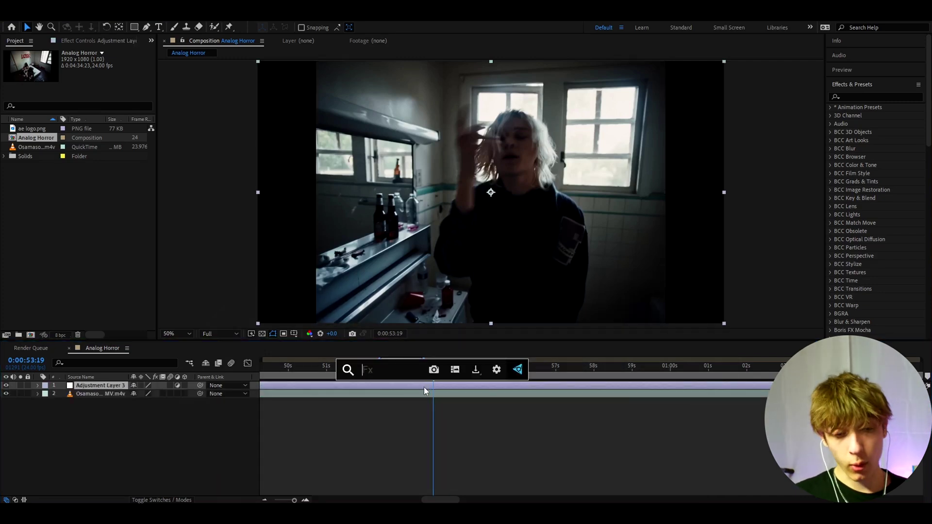
pyautogui.write('s_shake')
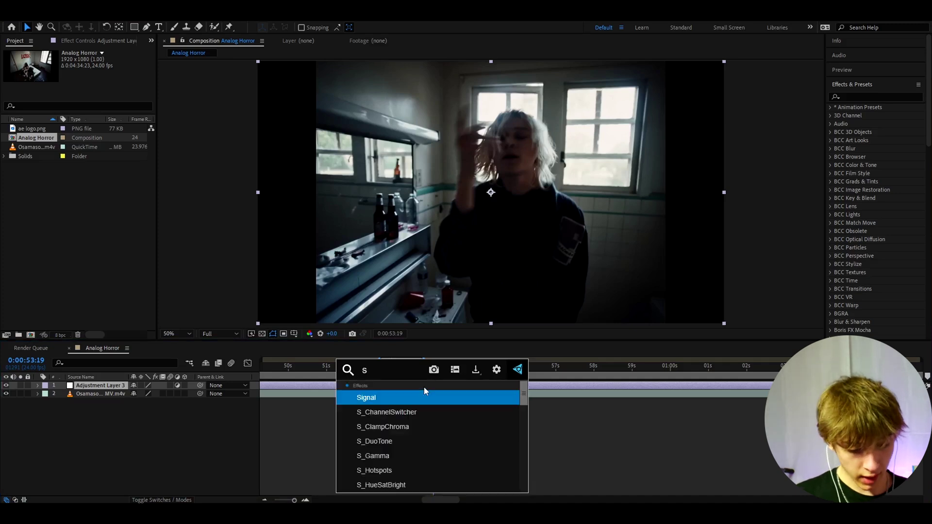
pyautogui.click(387, 401)
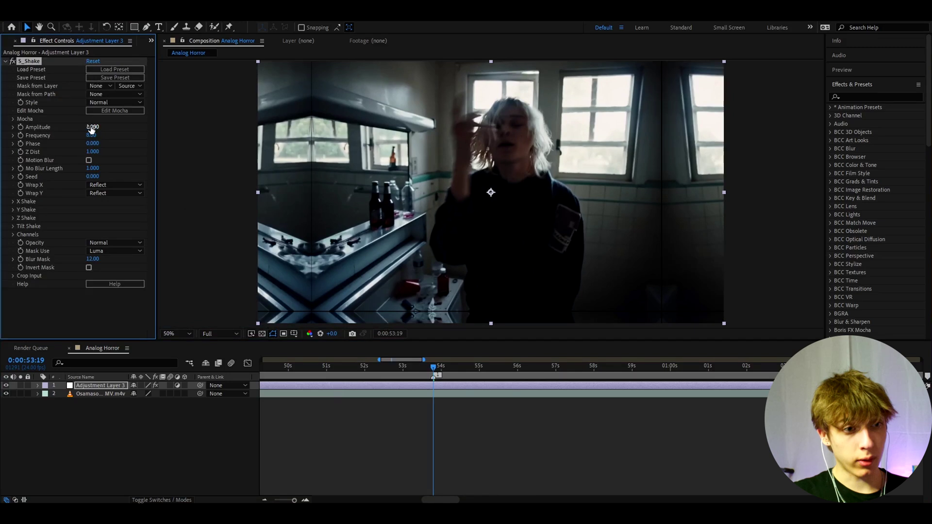
# Enable S_Shake Motion Blur, set Amplitude to 0.050, and preview the gentler shake.
pyautogui.click(34, 62)
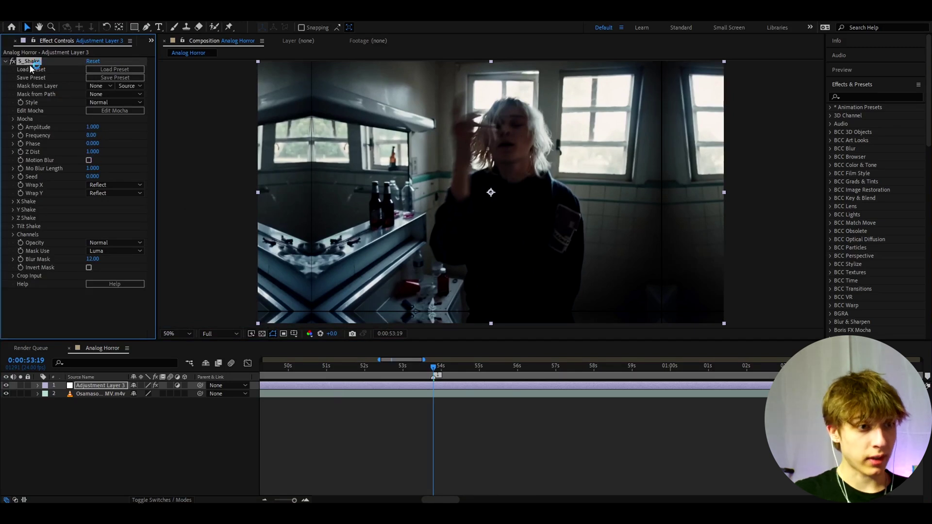
pyautogui.click(76, 164)
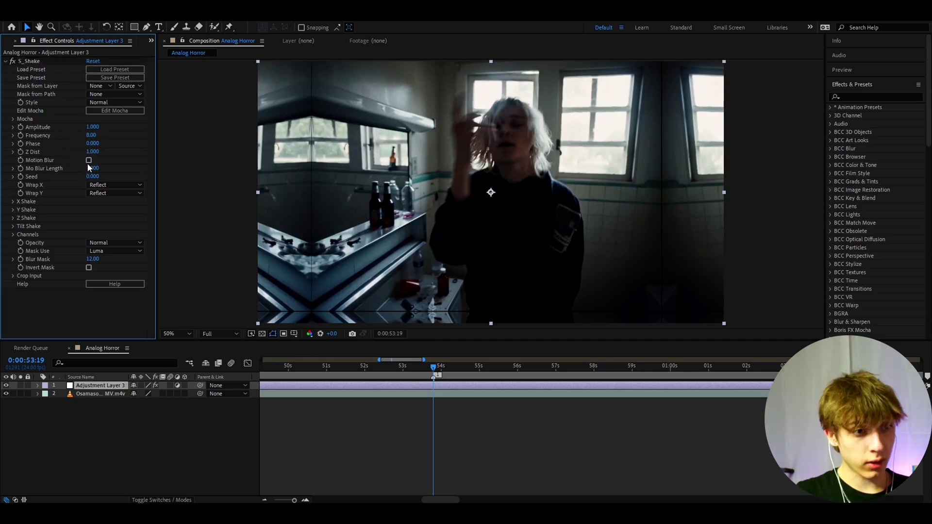
pyautogui.click(88, 160)
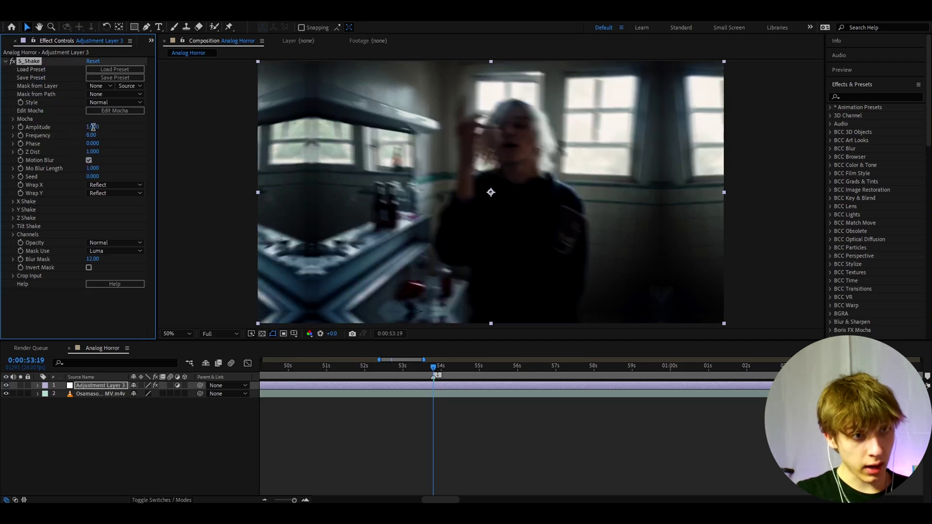
pyautogui.click(92, 128)
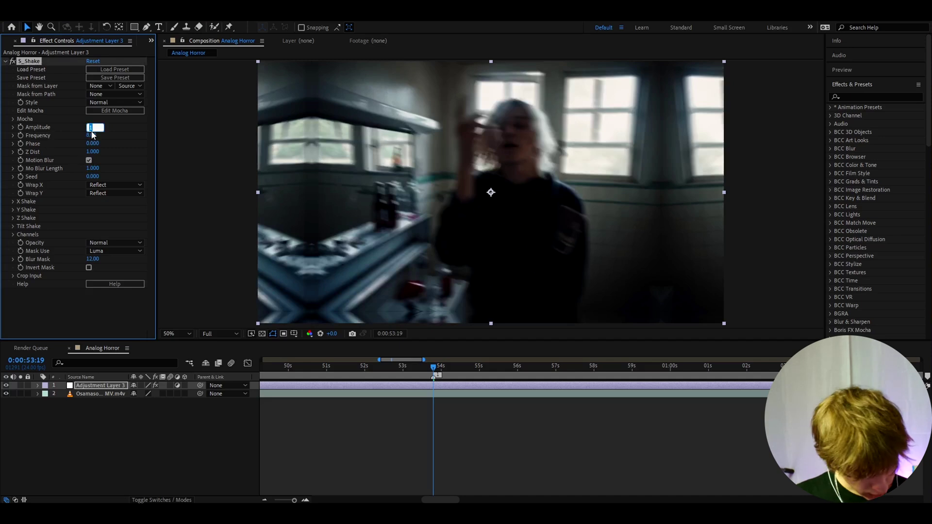
pyautogui.write('0.0')
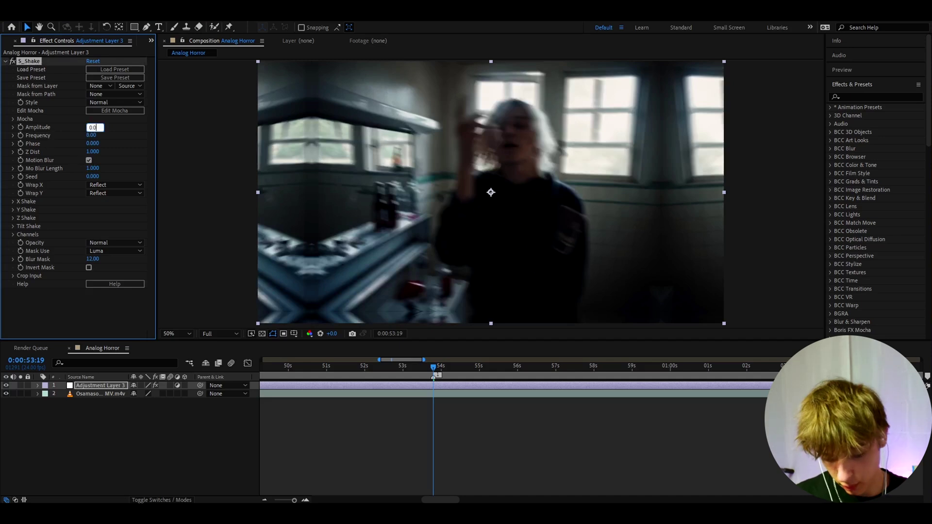
pyautogui.write('50')
pyautogui.press('Return')
pyautogui.press('space')
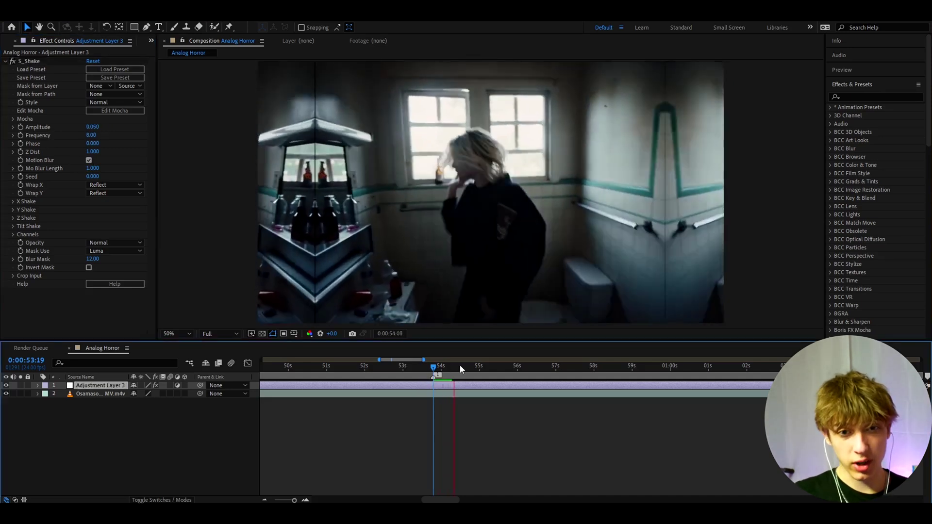
pyautogui.press('space')
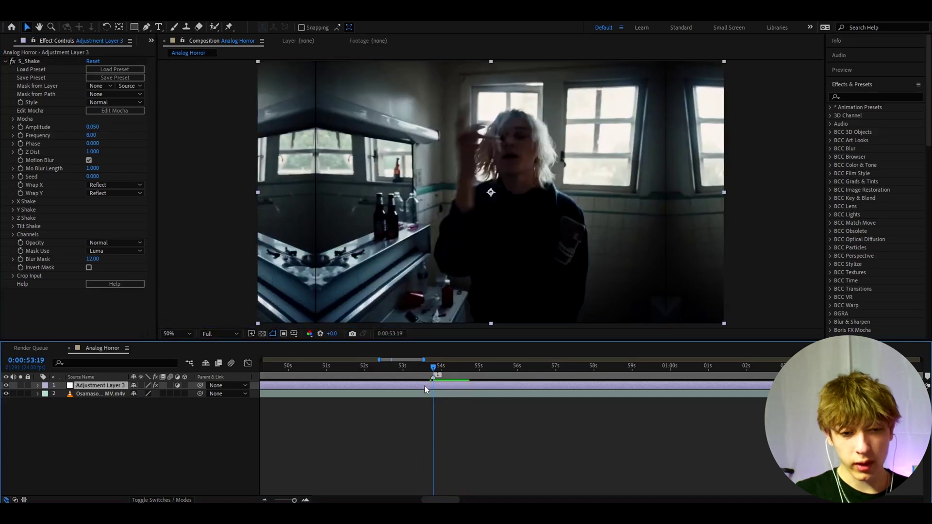
# Apply Mosaic via FX Console and set Horizontal and Vertical Blocks both to 265.
pyautogui.hotkey('ctrl', 'space')
pyautogui.write('mosaic')
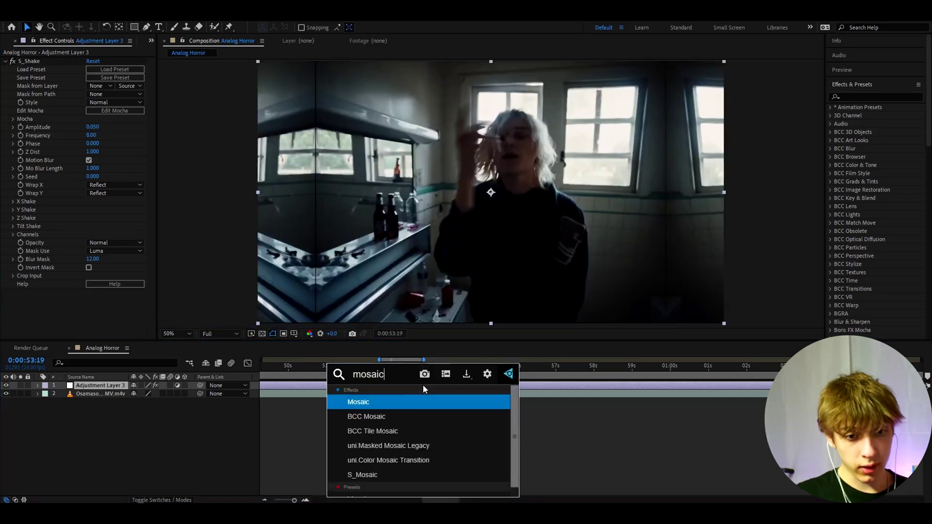
pyautogui.press('Return')
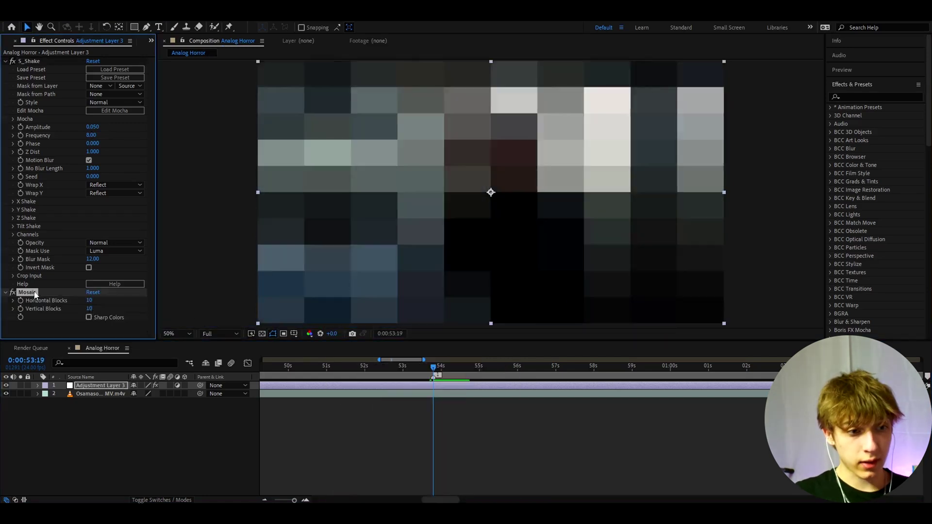
pyautogui.click(88, 301)
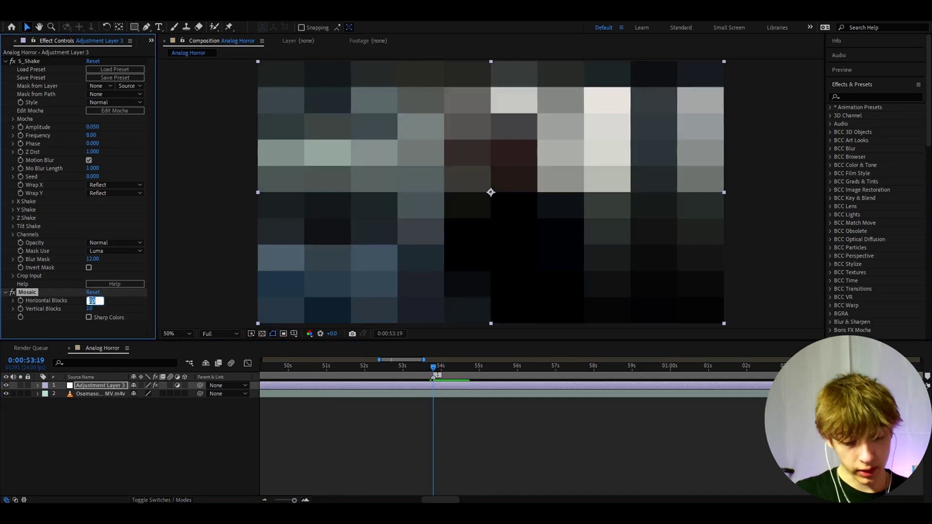
pyautogui.write('265')
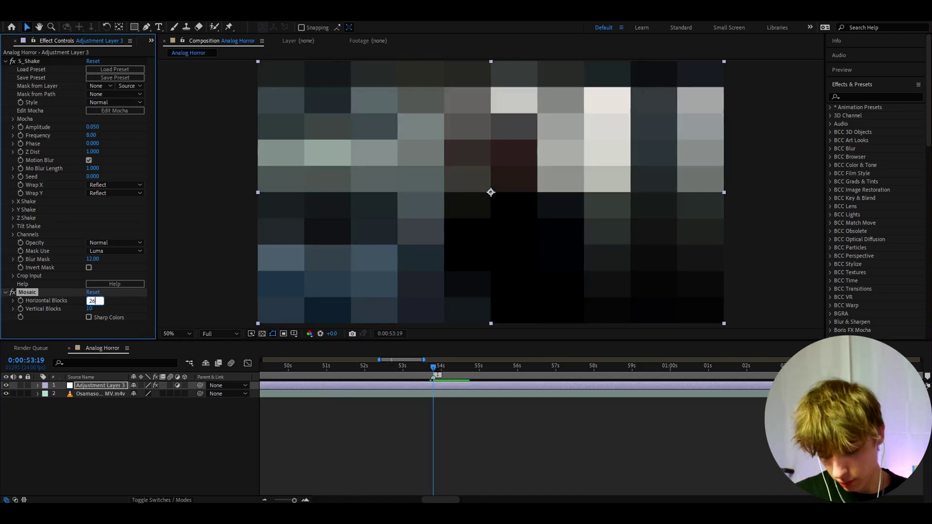
pyautogui.press('Return')
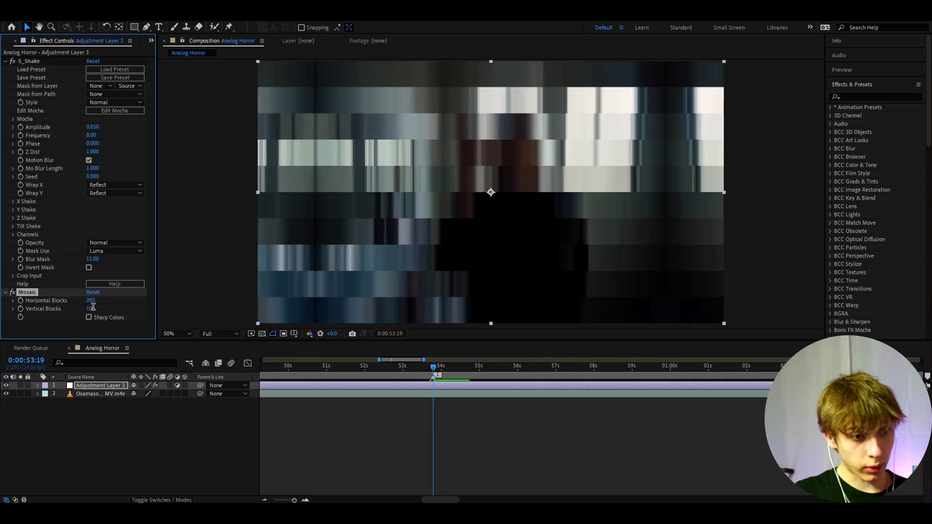
pyautogui.click(89, 309)
pyautogui.write('265')
pyautogui.press('Return')
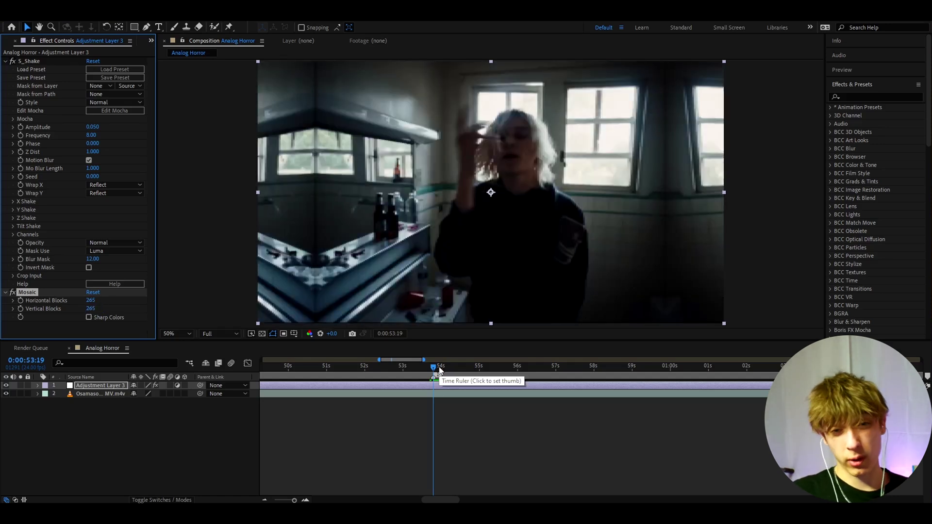
# Apply S_TVDamage with Reception Master 0.100 and Static Amplitude 3.680.
pyautogui.hotkey('ctrl', 'space')
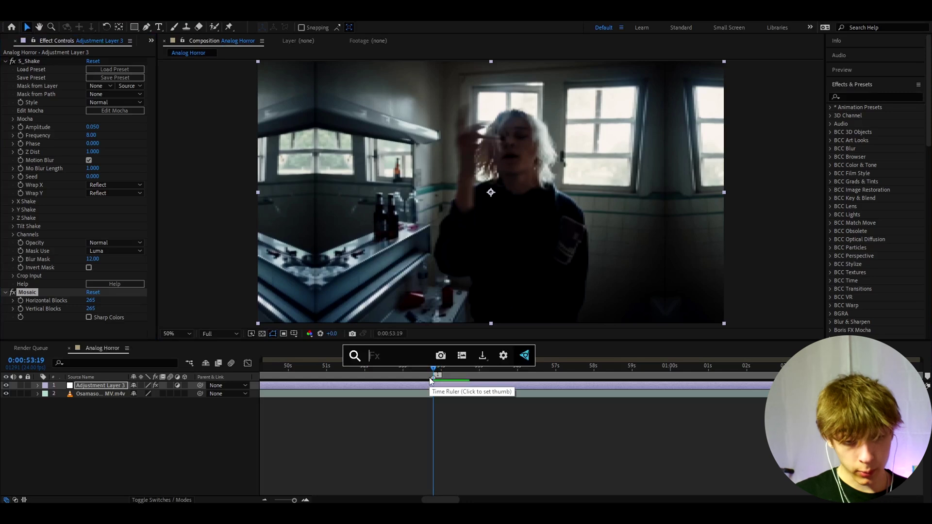
pyautogui.write('s_tvd')
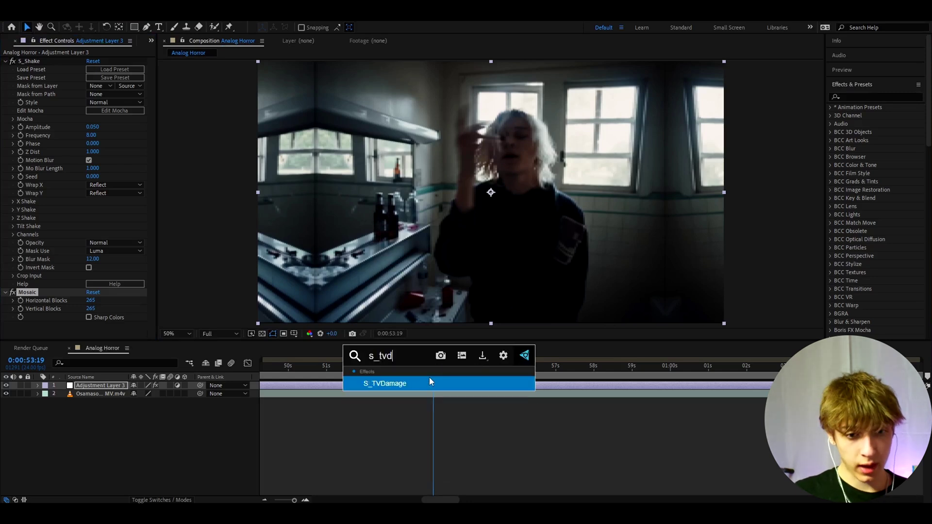
pyautogui.press('Return')
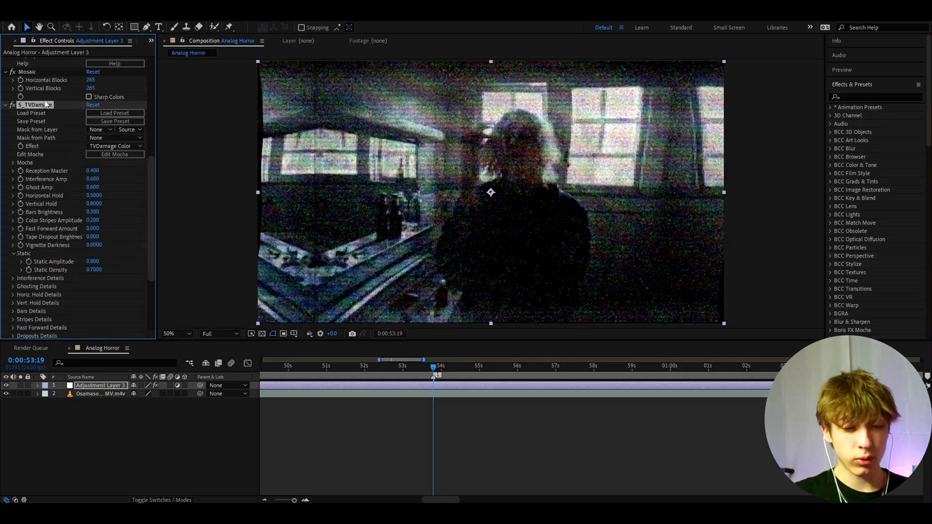
pyautogui.click(93, 171)
pyautogui.write('1')
pyautogui.write('0')
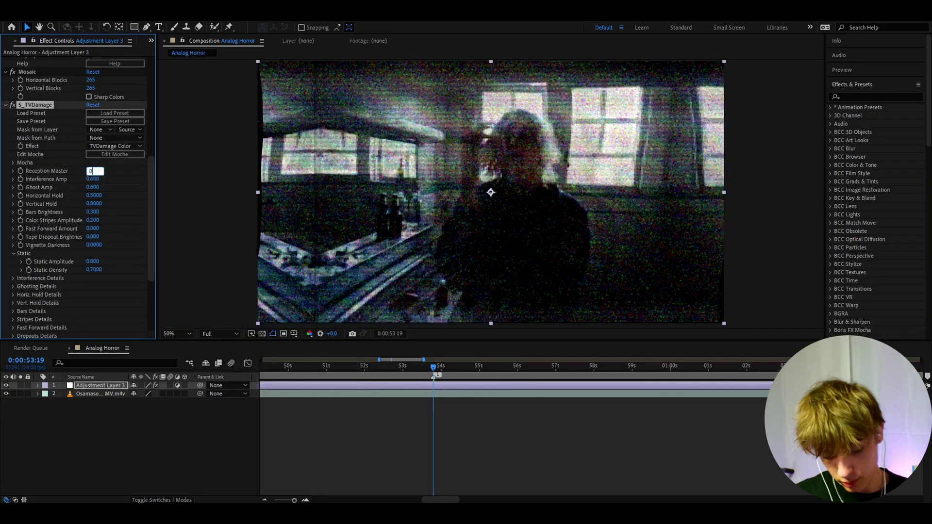
pyautogui.write('.1')
pyautogui.press('Return')
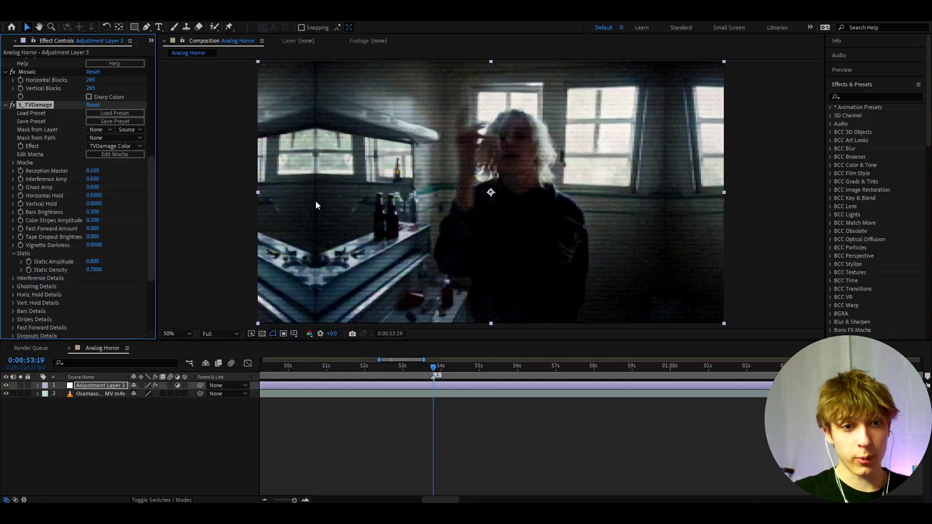
pyautogui.click(93, 262)
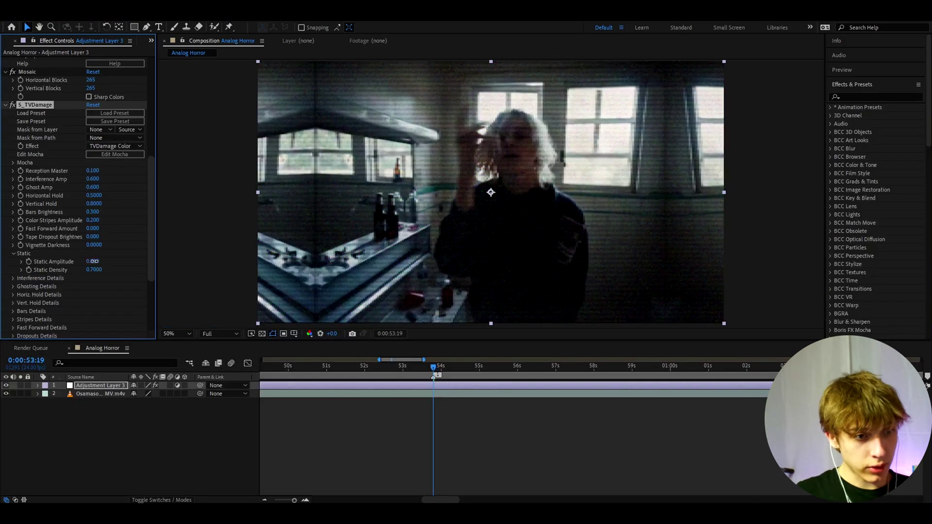
pyautogui.write('3')
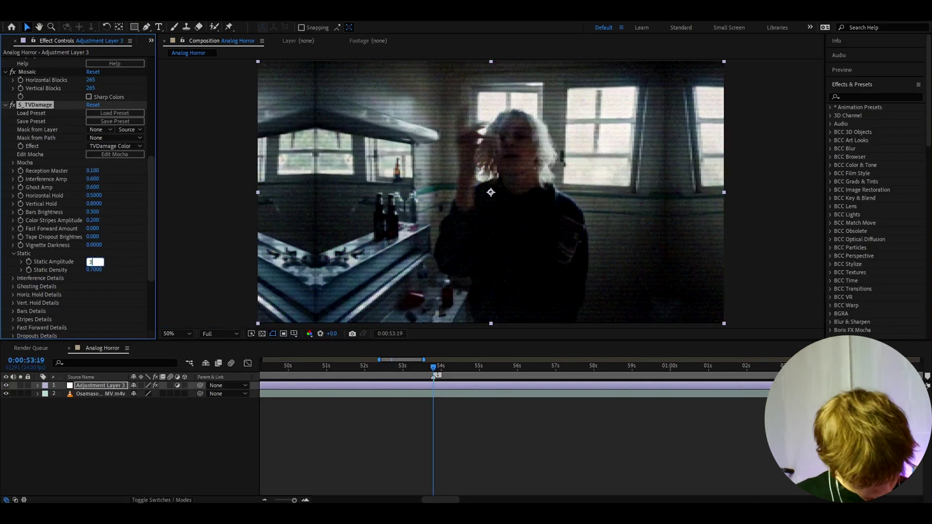
pyautogui.write('.68')
pyautogui.press('Return')
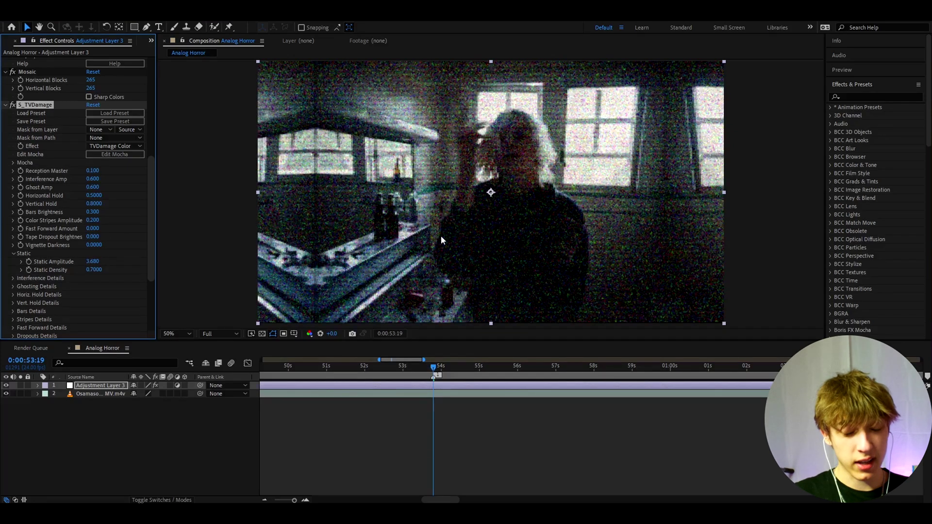
# Expand S_TVDamage Fast Forward Details and set Fast Forward Amount to 0.78.
pyautogui.scroll(-3, 19, 291)
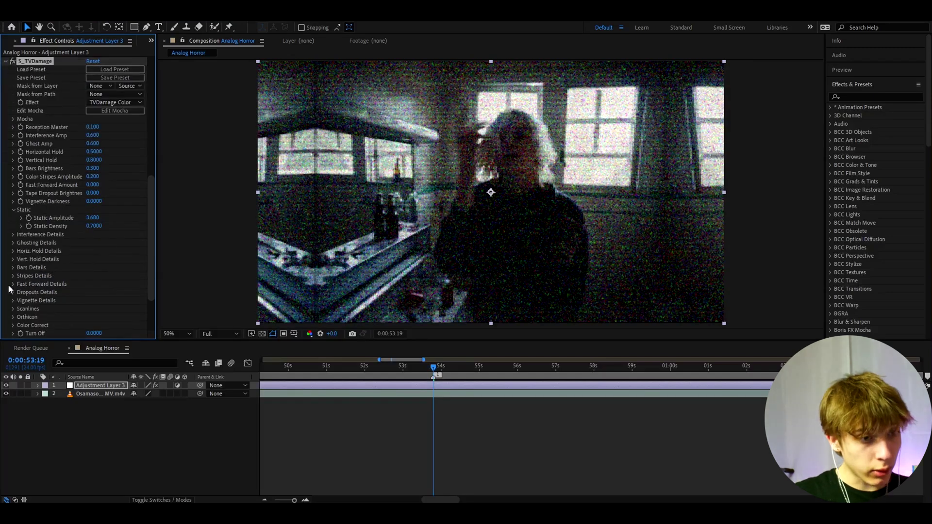
pyautogui.click(13, 284)
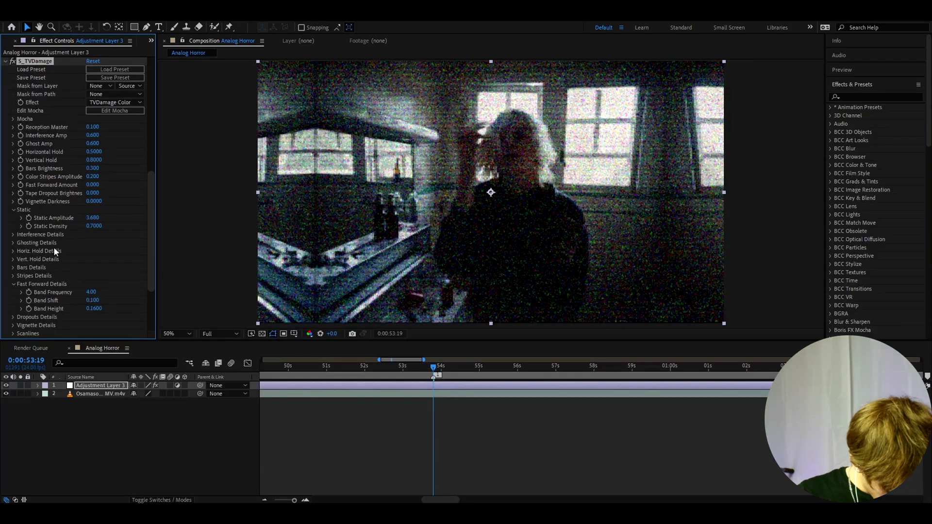
pyautogui.click(92, 185)
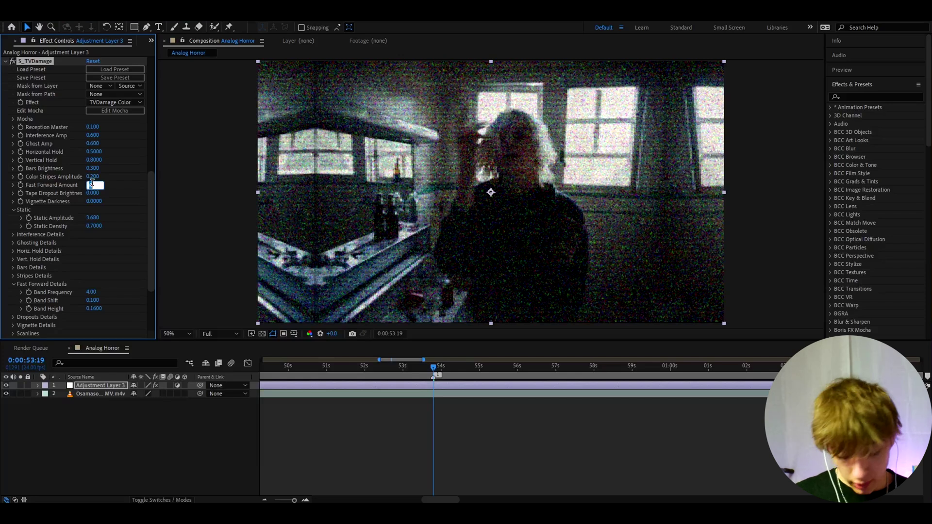
pyautogui.write('0.78')
pyautogui.press('Return')
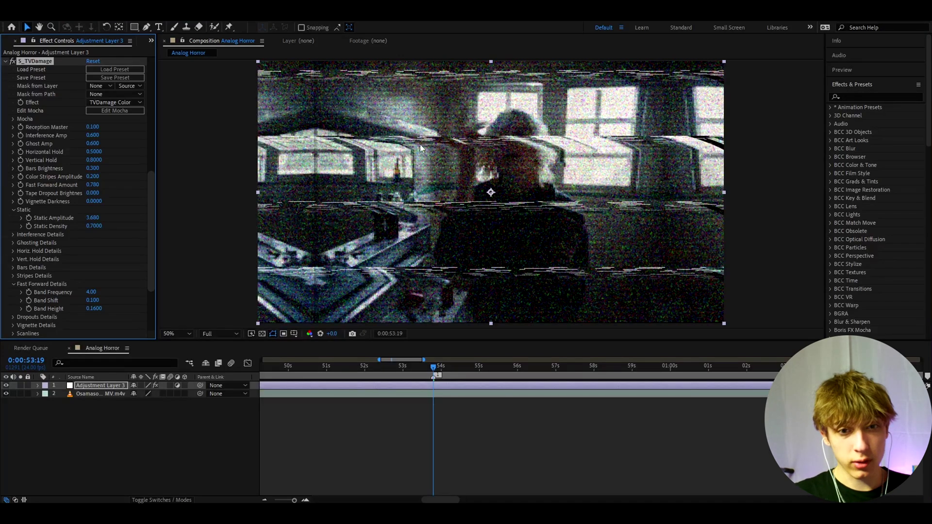
pyautogui.press('.')
pyautogui.press(',')
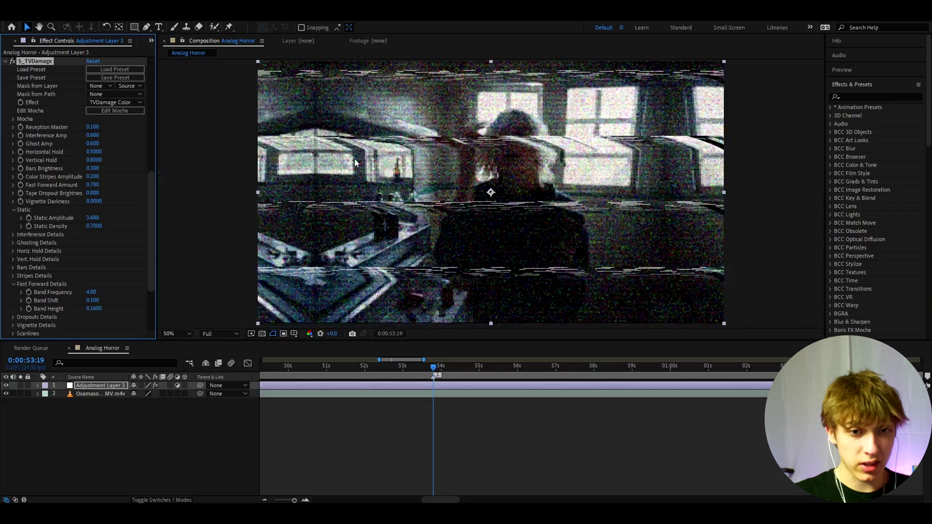
# Set Fast Forward Band Frequency to 0.9 and Band Shift to 0.77.
pyautogui.click(91, 291)
pyautogui.write('0')
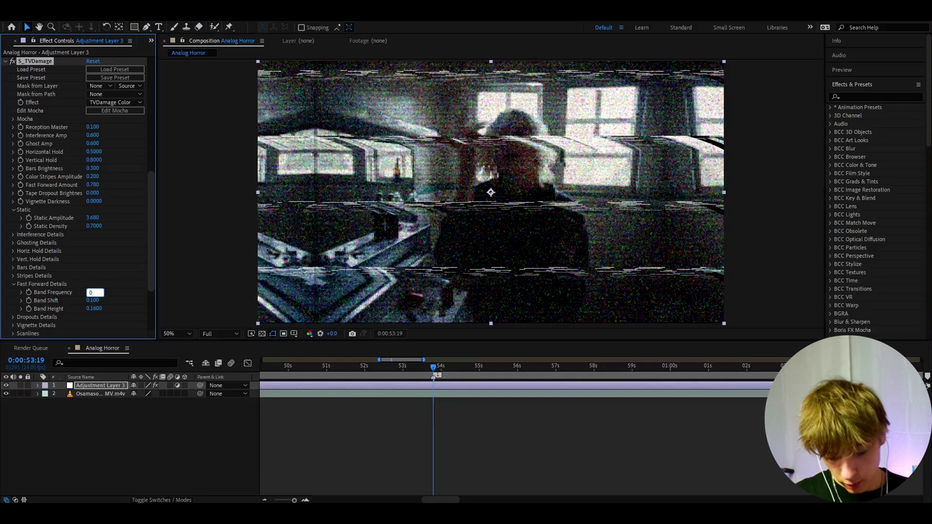
pyautogui.write('.9')
pyautogui.press('Return')
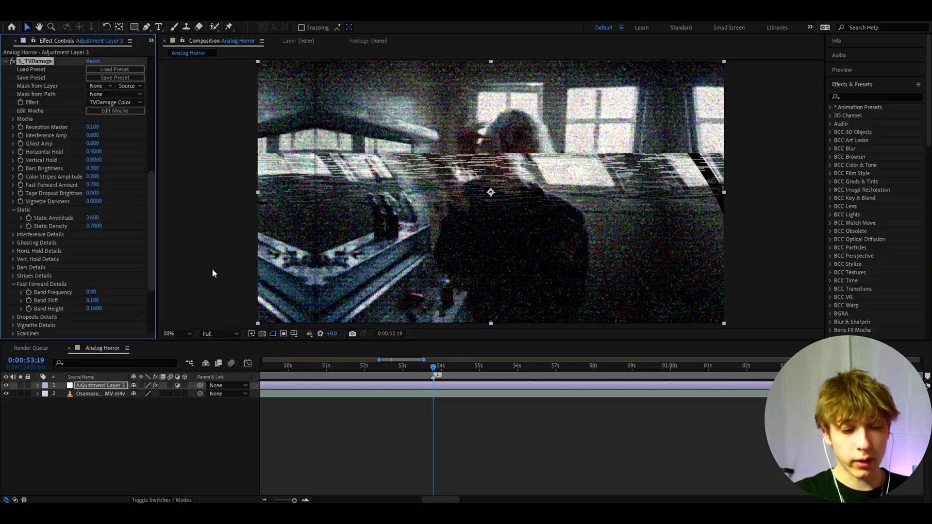
pyautogui.click(93, 300)
pyautogui.write('0')
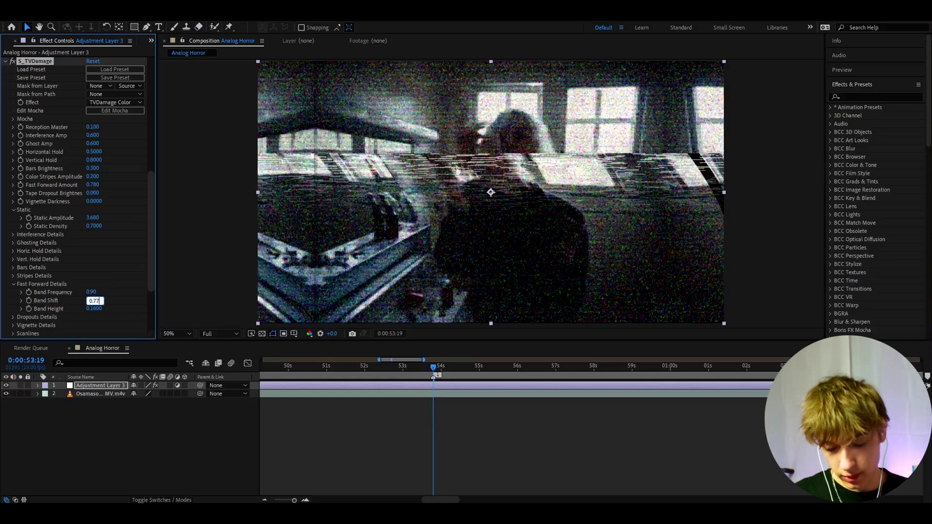
pyautogui.write('.77')
pyautogui.press('Return')
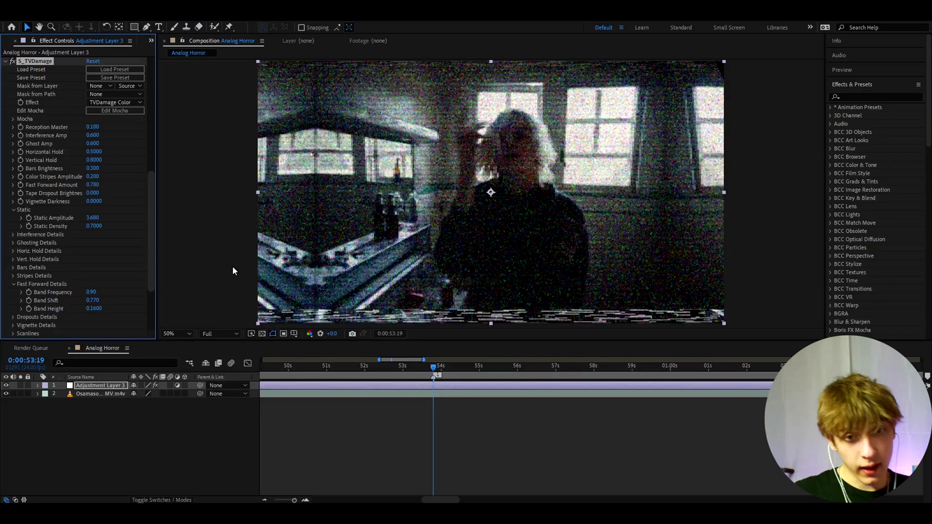
pyautogui.click(424, 387)
# Apply S_Flicker to Adjustment Layer 3 and lower its Amplitude to 0.3.
pyautogui.hotkey('ctrl', 'space')
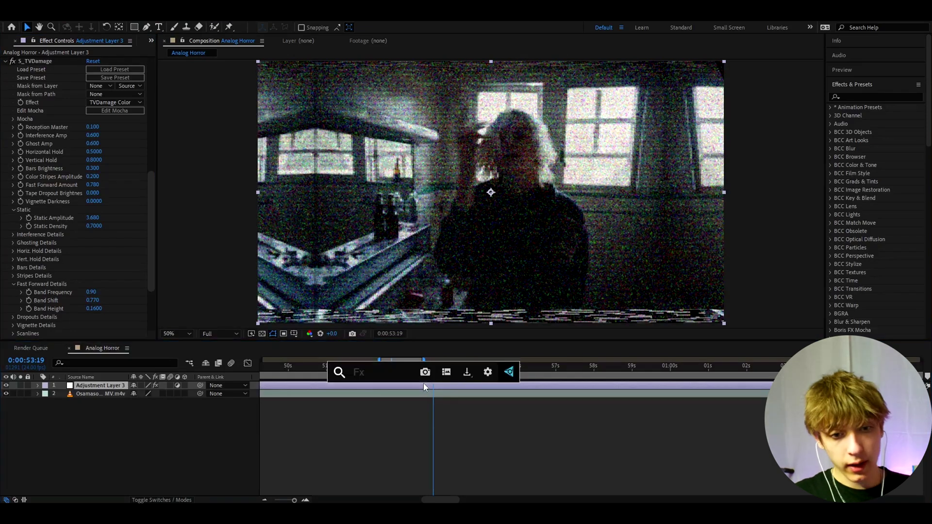
pyautogui.write('s_flicker')
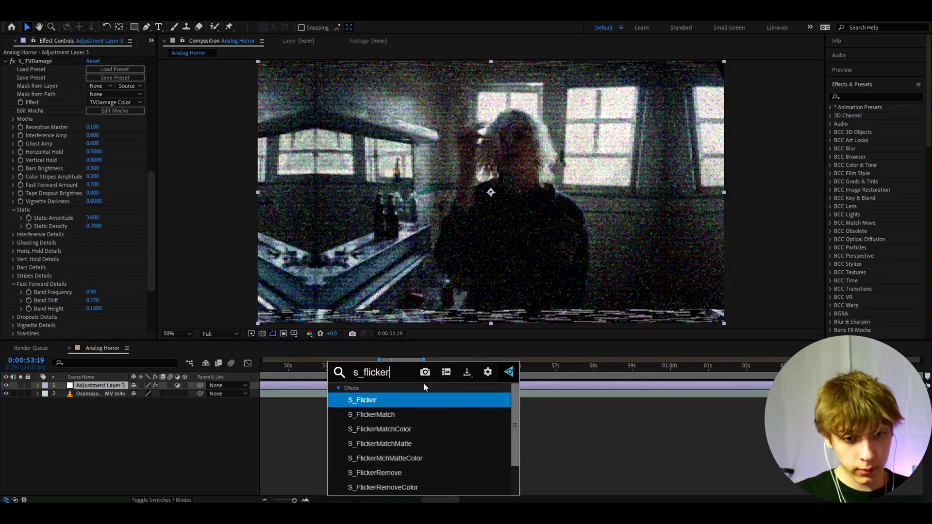
pyautogui.press('Return')
pyautogui.click(91, 209)
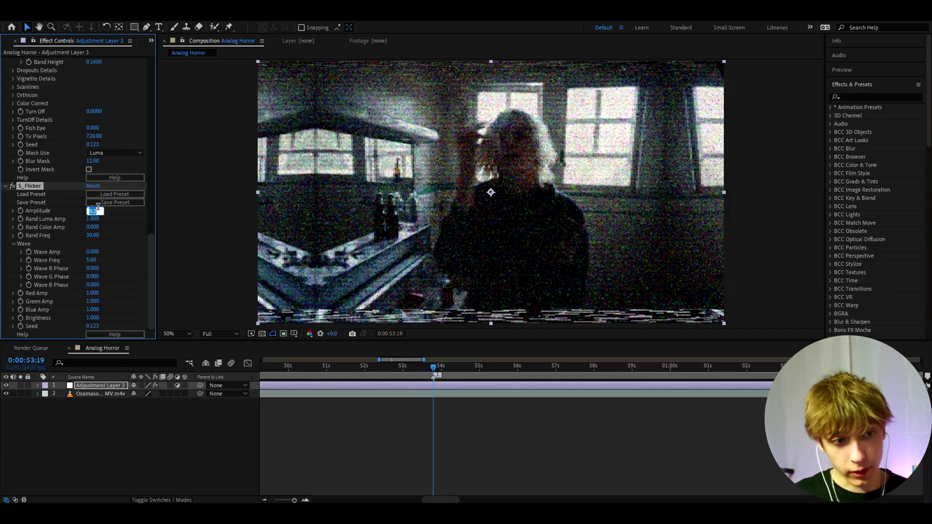
pyautogui.write('0.3')
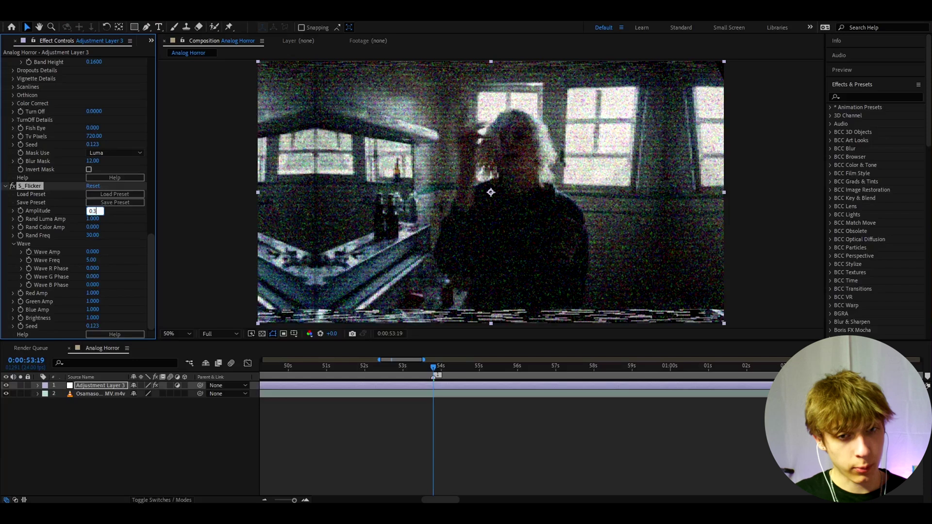
pyautogui.press('Return')
pyautogui.hotkey('ctrl', 'space')
# Apply uni.VHS to the layer and set its Frame Style to 4x3.
pyautogui.write('uni.')
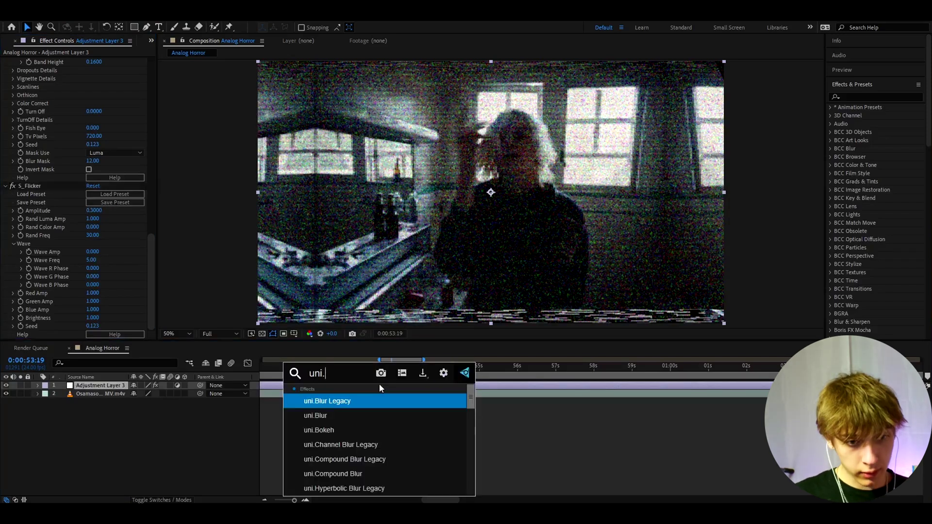
pyautogui.write('vhs')
pyautogui.click(356, 398)
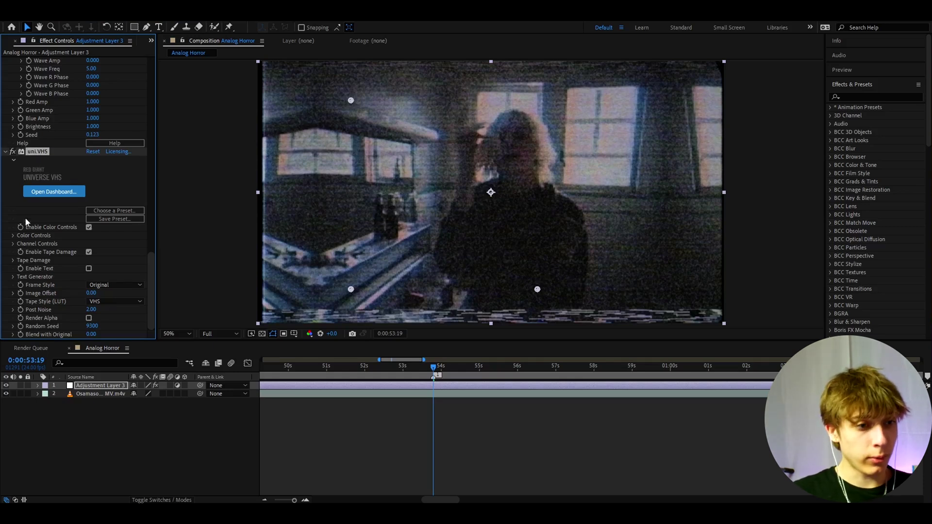
pyautogui.click(103, 284)
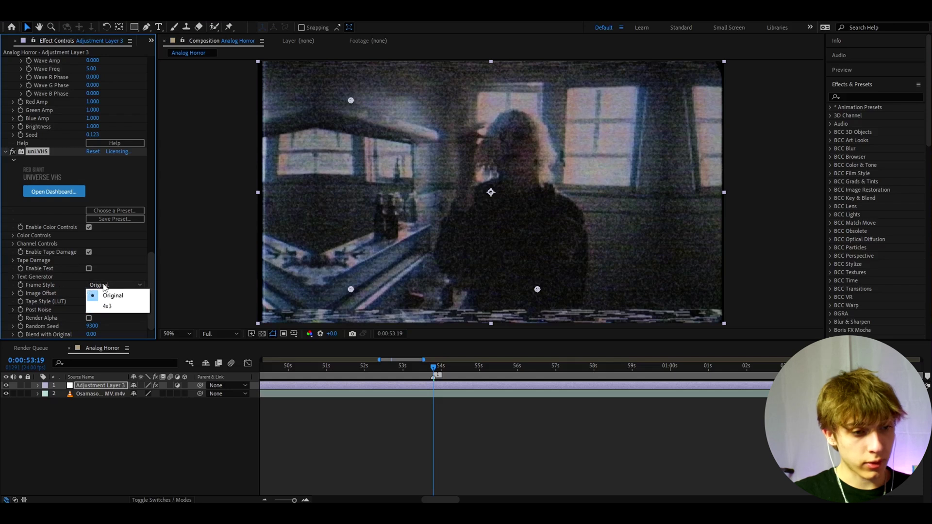
pyautogui.click(106, 306)
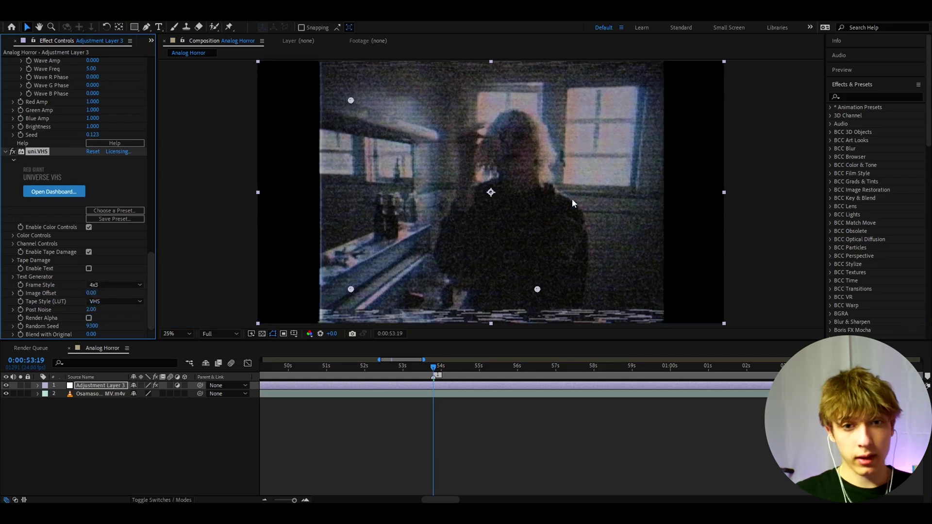
# Apply the Aged VHS preset from the Universe Dashboard, keeping Frame Style at 4x3.
pyautogui.click(54, 192)
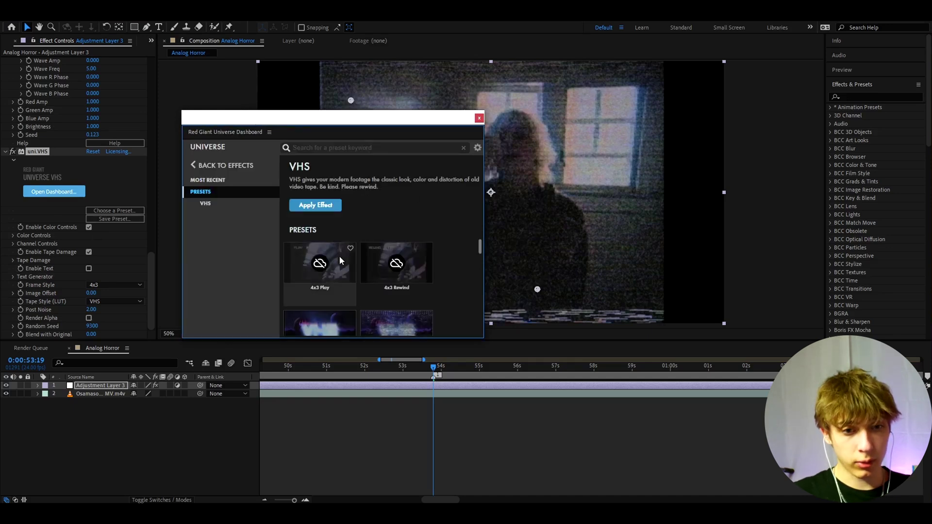
pyautogui.scroll(-1, 330, 284)
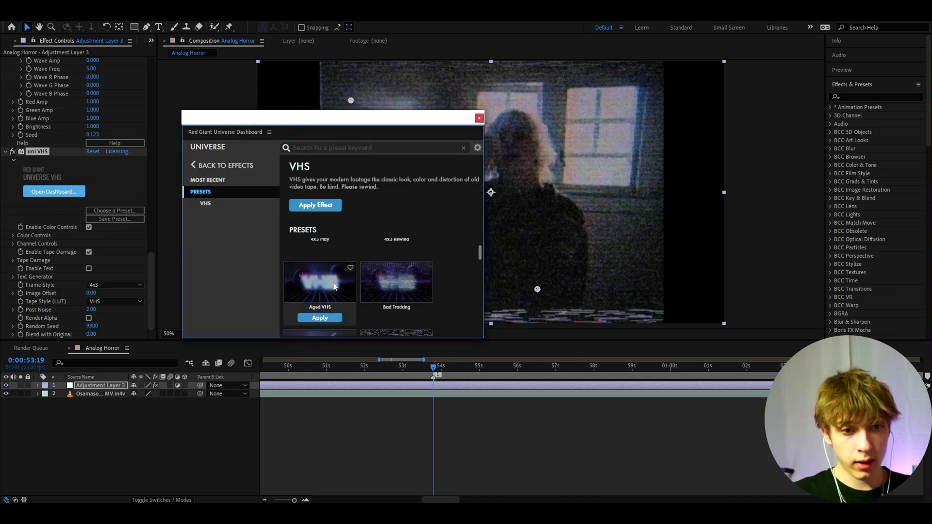
pyautogui.click(319, 320)
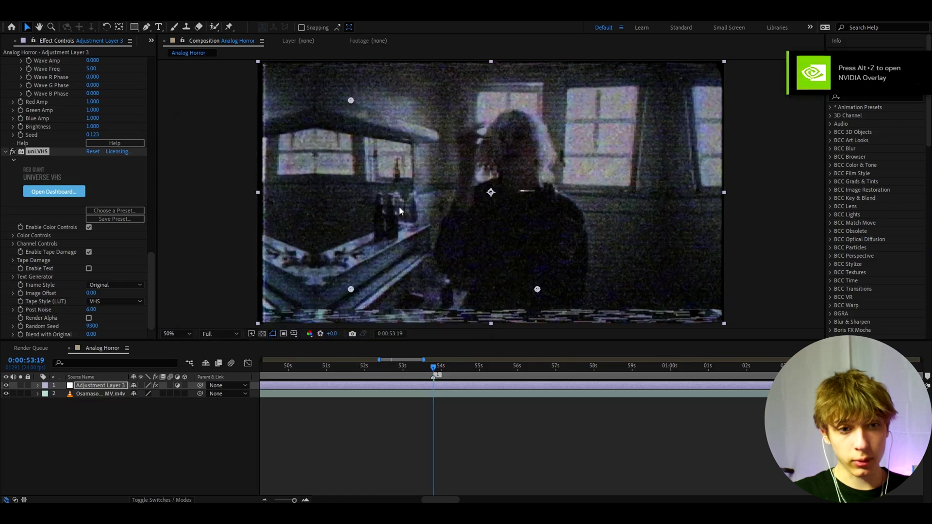
pyautogui.click(99, 286)
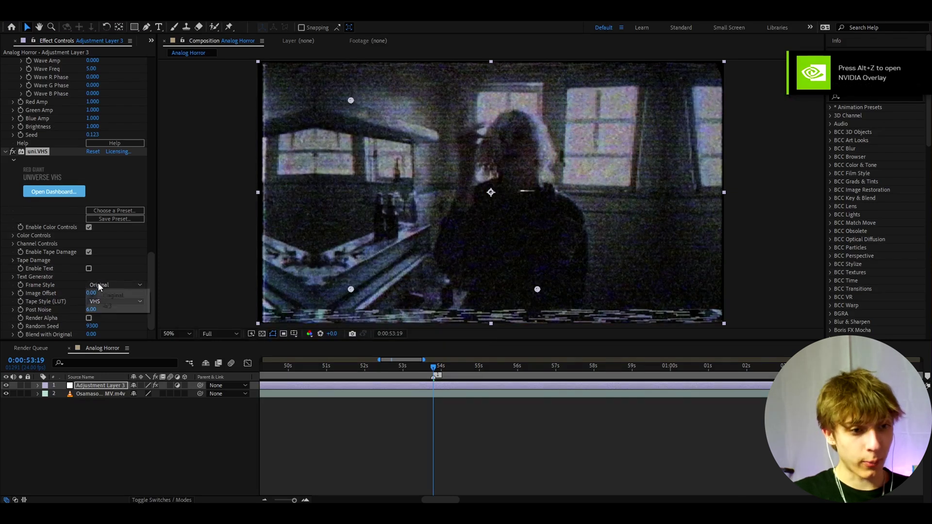
pyautogui.click(98, 306)
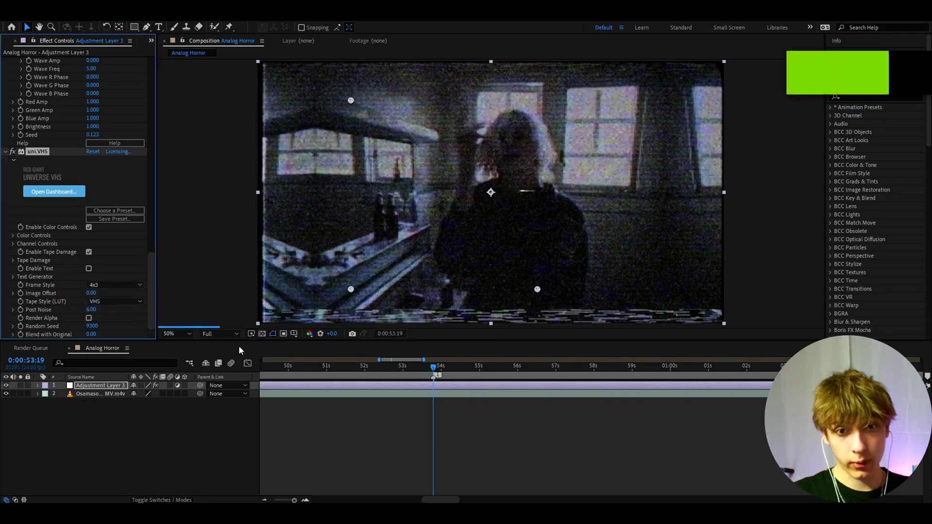
pyautogui.click(368, 412)
pyautogui.click(415, 384)
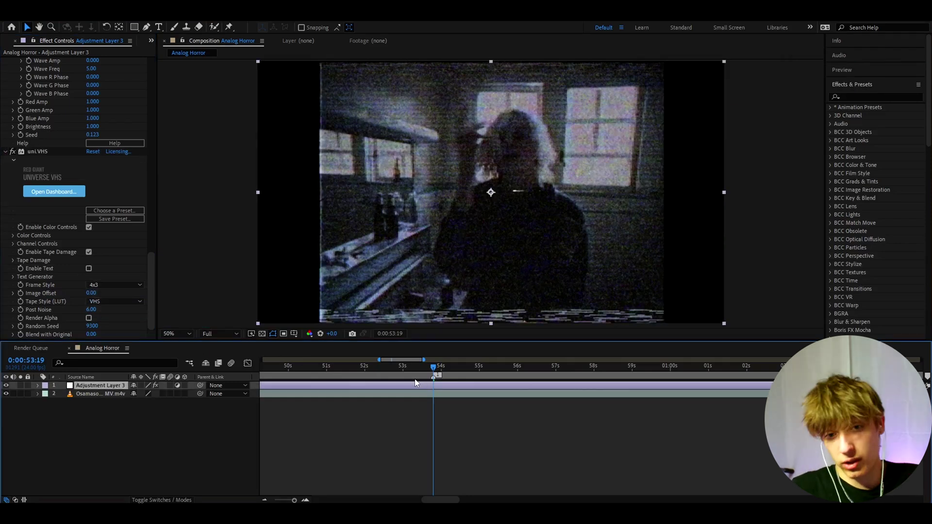
# Apply Hue/Saturation to Adjustment Layer 3 with Master Saturation at -58.
pyautogui.hotkey('ctrl', 'space')
pyautogui.write('hue')
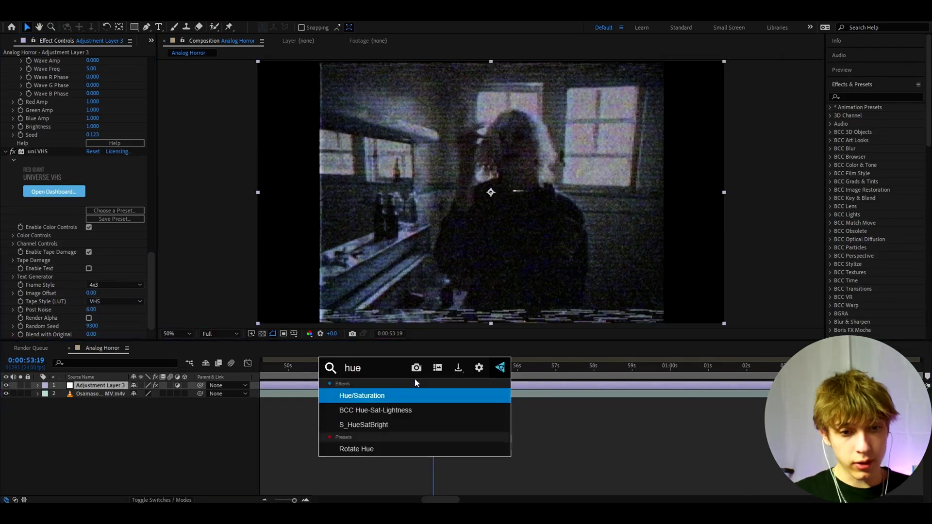
pyautogui.press('Return')
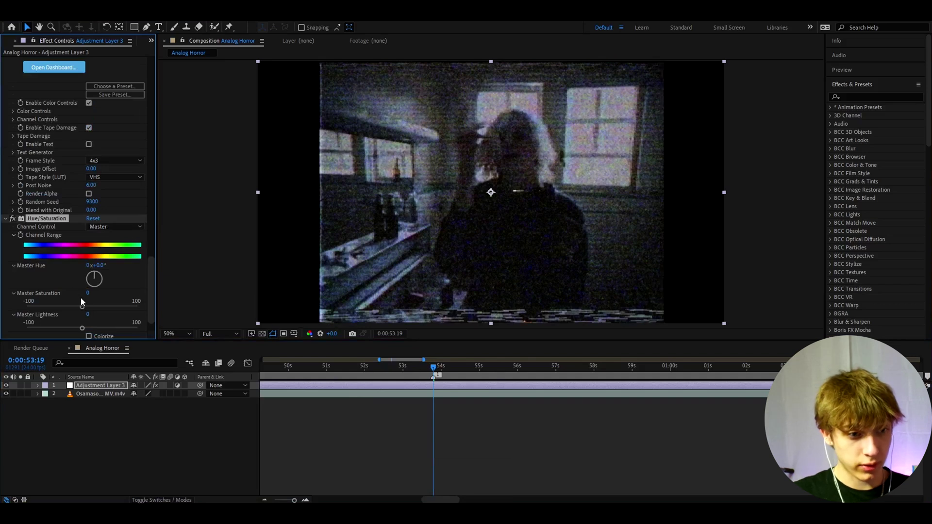
pyautogui.click(86, 294)
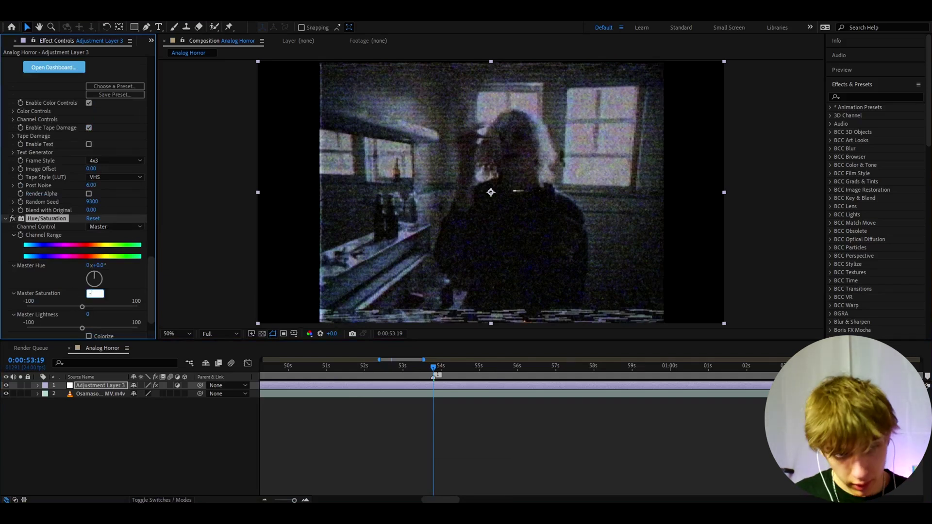
pyautogui.press('Return')
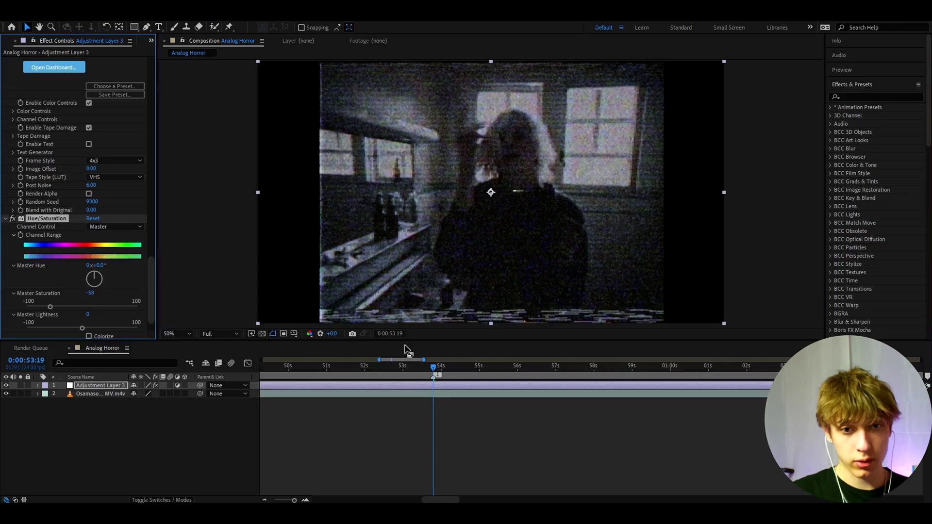
pyautogui.hotkey('ctrl', 'space')
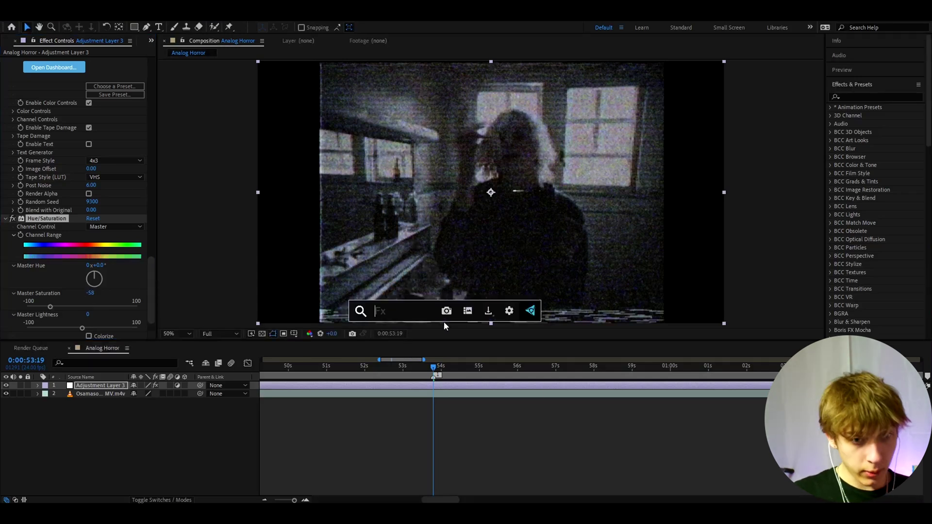
# Apply Fast Box Blur with a Blur Radius of 1.2.
pyautogui.write('fast')
pyautogui.press('Return')
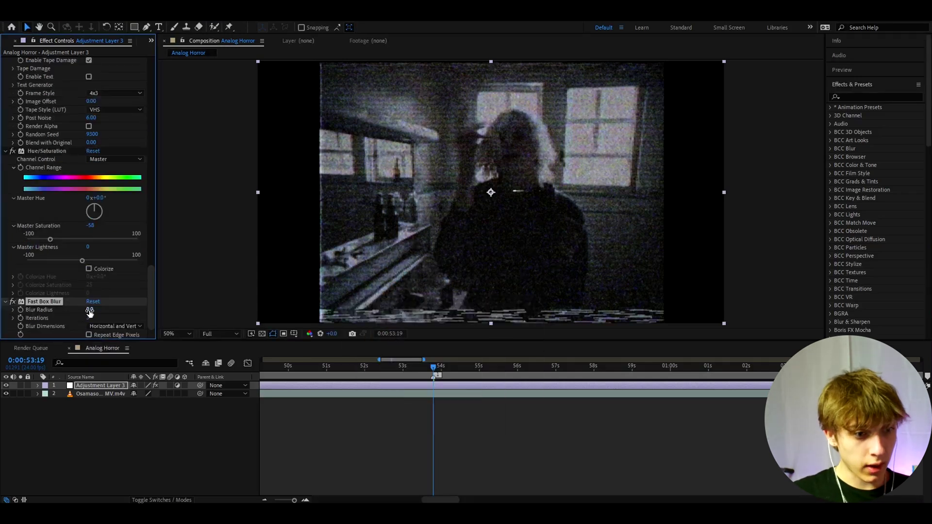
pyautogui.click(90, 310)
pyautogui.write('12')
pyautogui.press('Return')
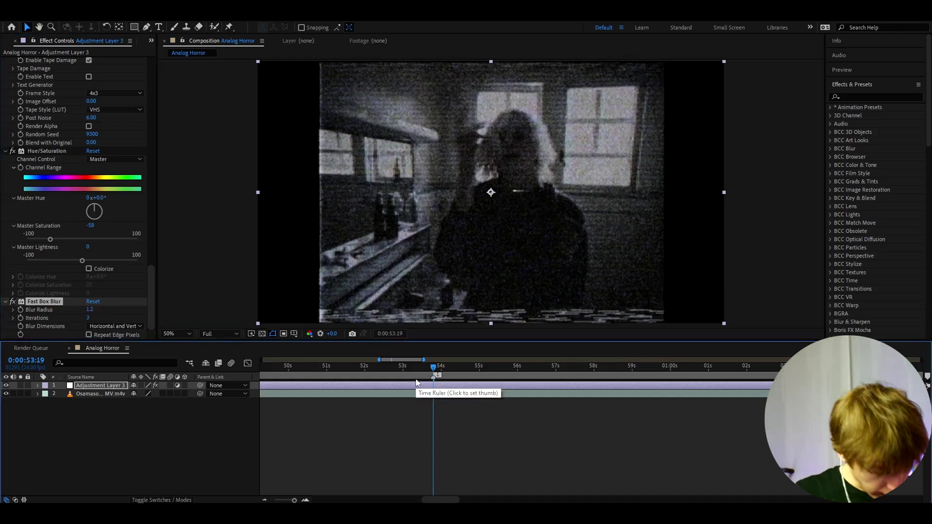
# Add Exposure set to 1.46 and scrub the timeline to preview the look.
pyautogui.hotkey('ctrl', 'space')
pyautogui.write('ex')
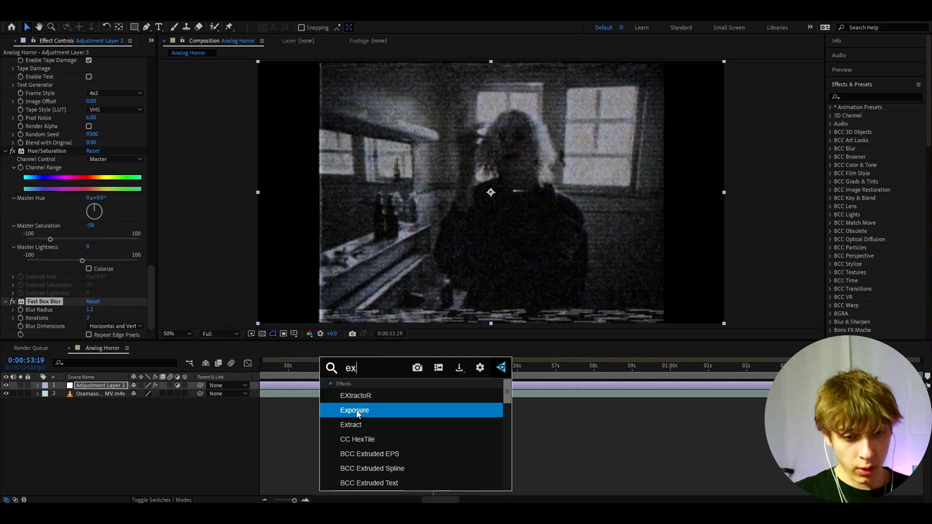
pyautogui.click(359, 410)
pyautogui.click(95, 286)
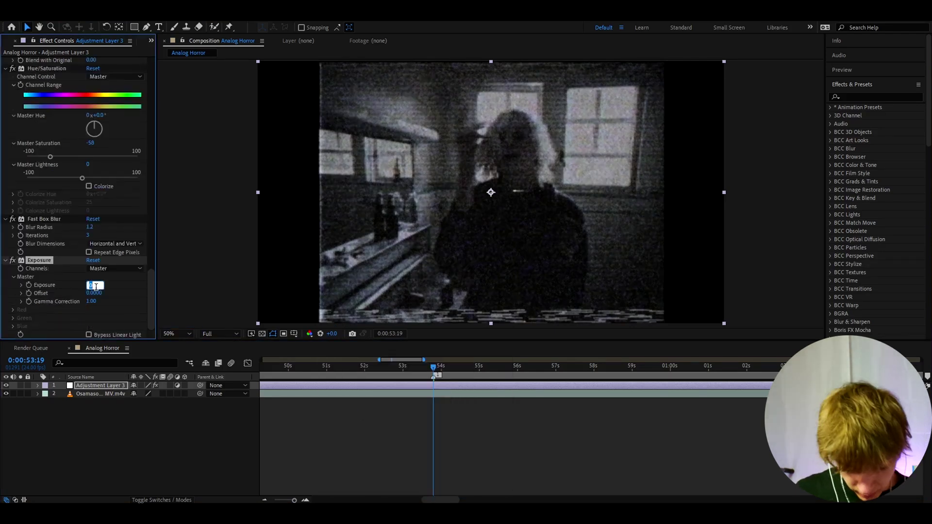
pyautogui.write('1.46')
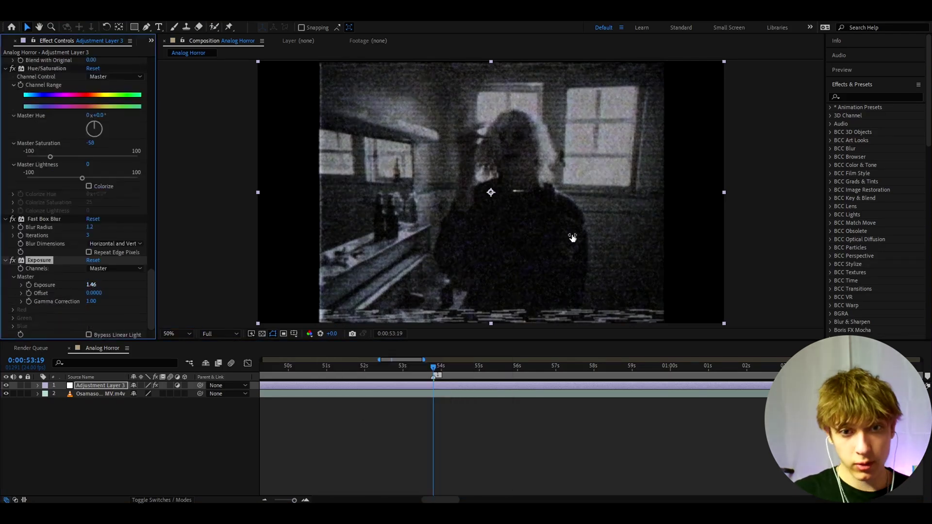
pyautogui.press('Return')
pyautogui.hotkey('ctrl', 'space')
pyautogui.press('Escape')
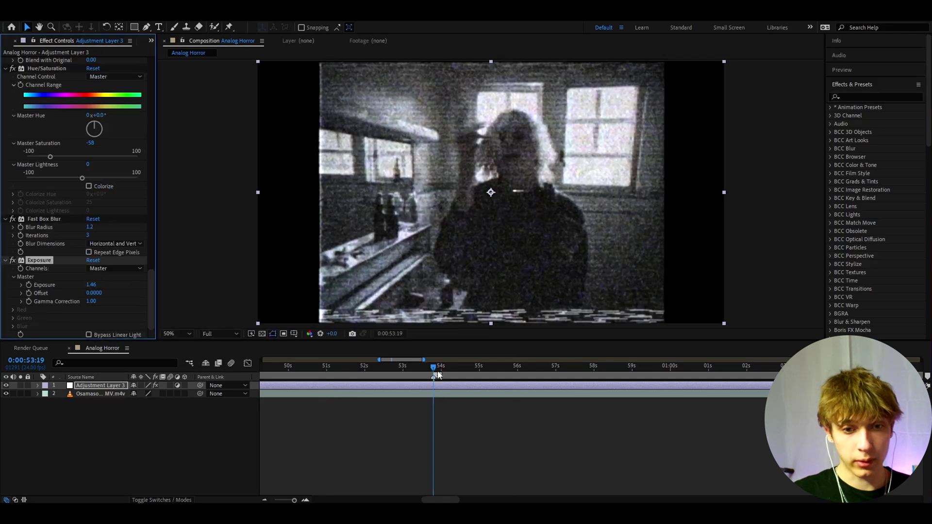
pyautogui.moveTo(435, 367)
pyautogui.mouseDown()
pyautogui.moveTo(562, 364)
pyautogui.moveTo(428, 366)
pyautogui.mouseUp()
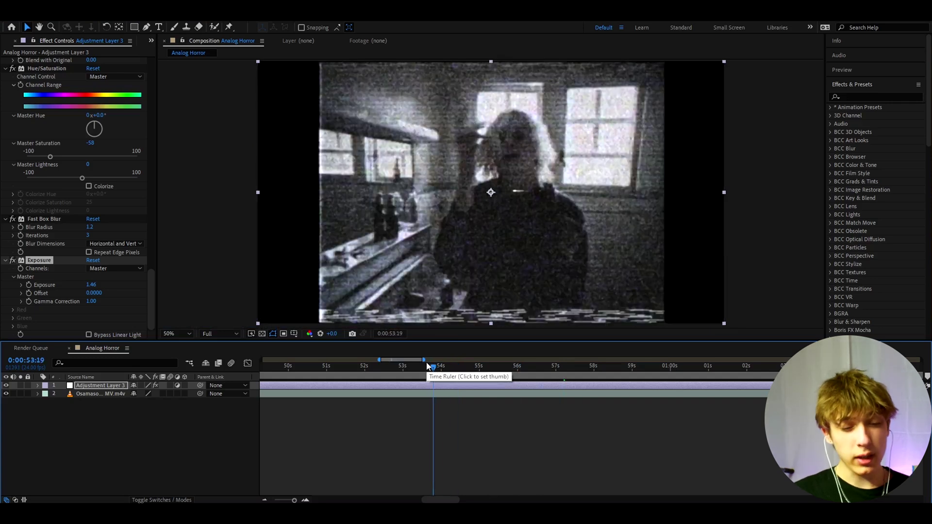
# Create a new adjustment layer above the music video and apply Signal to it.
pyautogui.click(87, 397)
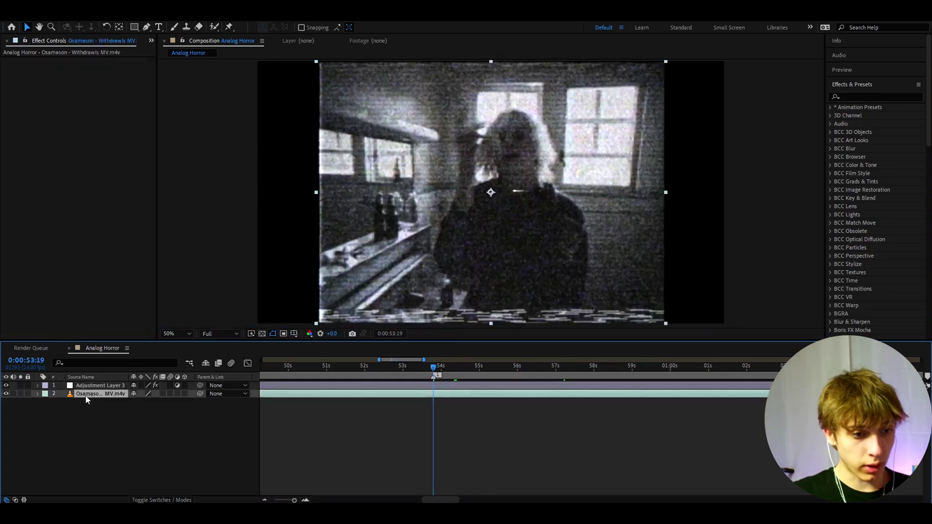
pyautogui.hotkey('ctrl', 'alt', 'y')
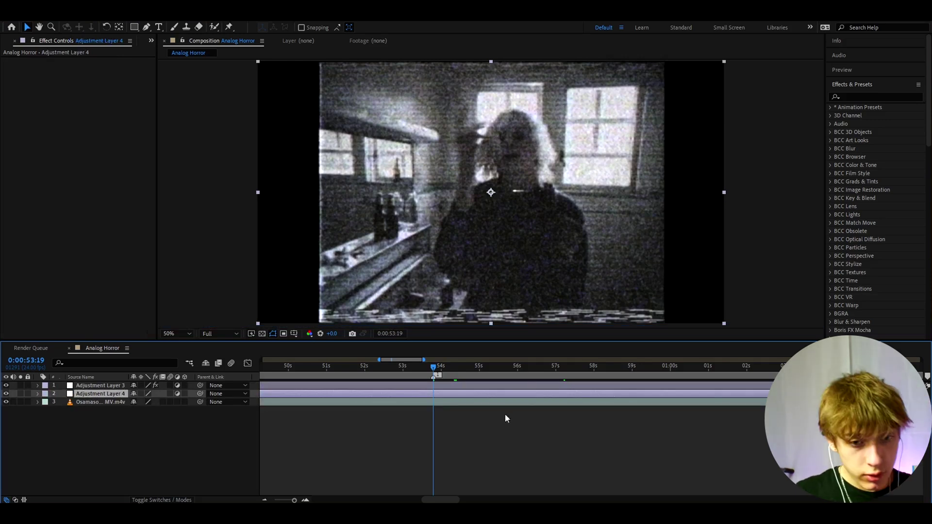
pyautogui.hotkey('ctrl', 'space')
pyautogui.write('signal')
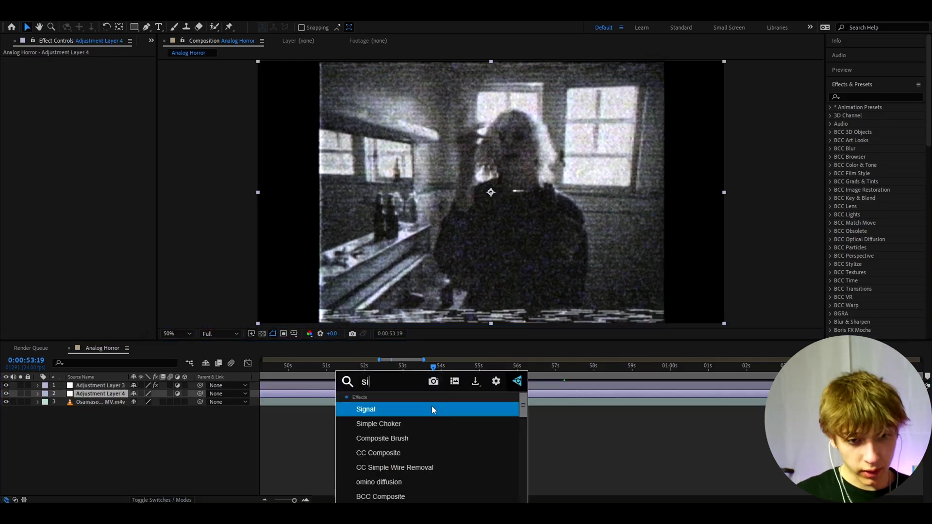
pyautogui.click(430, 407)
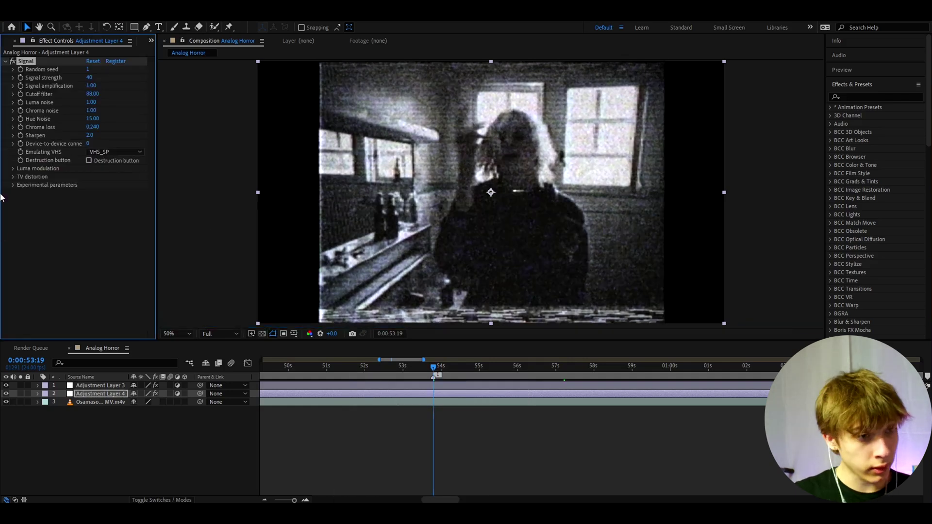
# Toggle Tape Errors under Luma modulation and set the Cutoff filter to 73588.
pyautogui.click(13, 169)
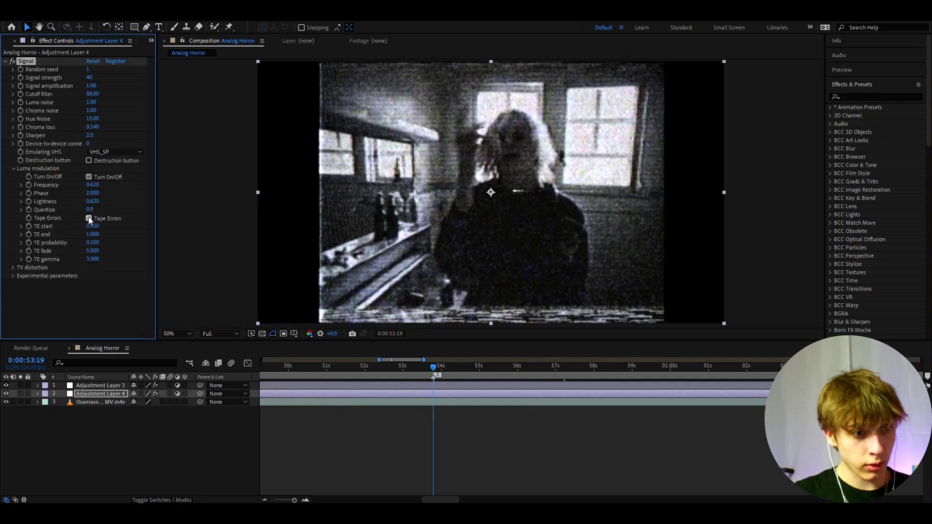
pyautogui.click(89, 219)
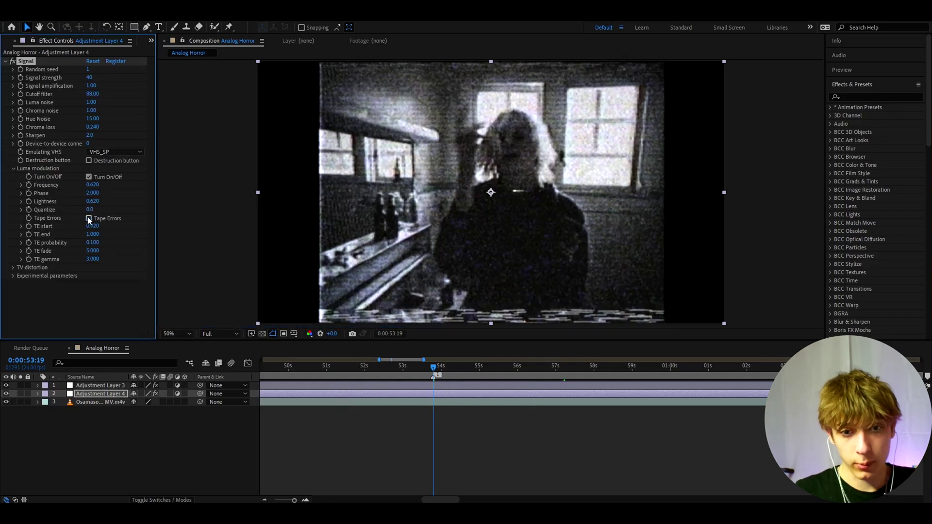
pyautogui.click(13, 168)
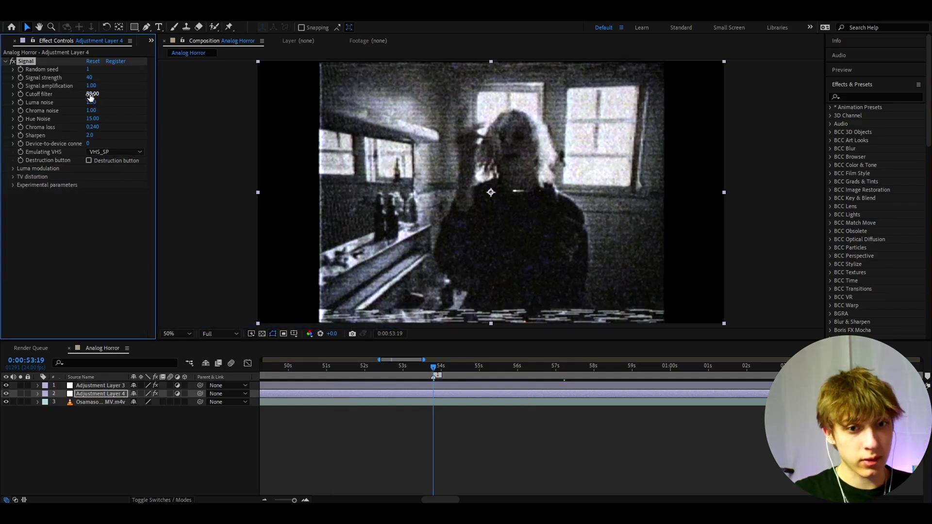
pyautogui.click(91, 96)
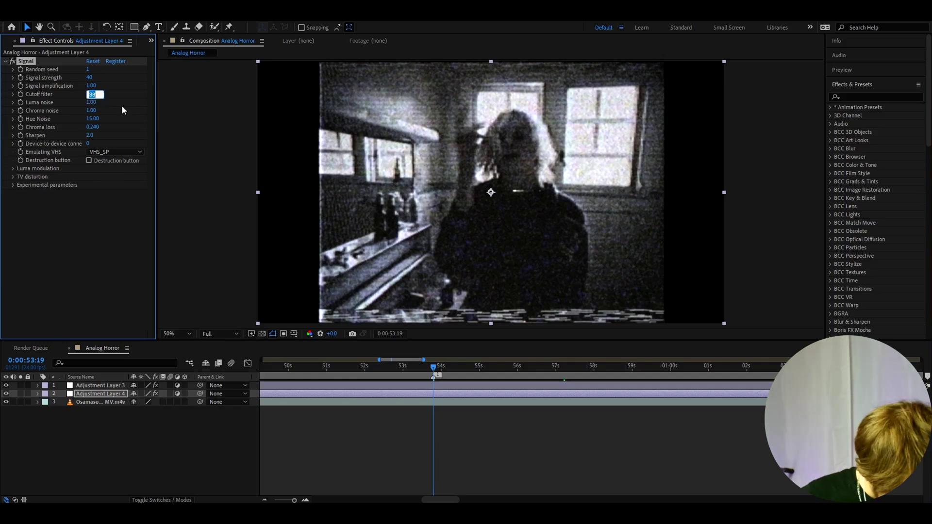
pyautogui.write('73')
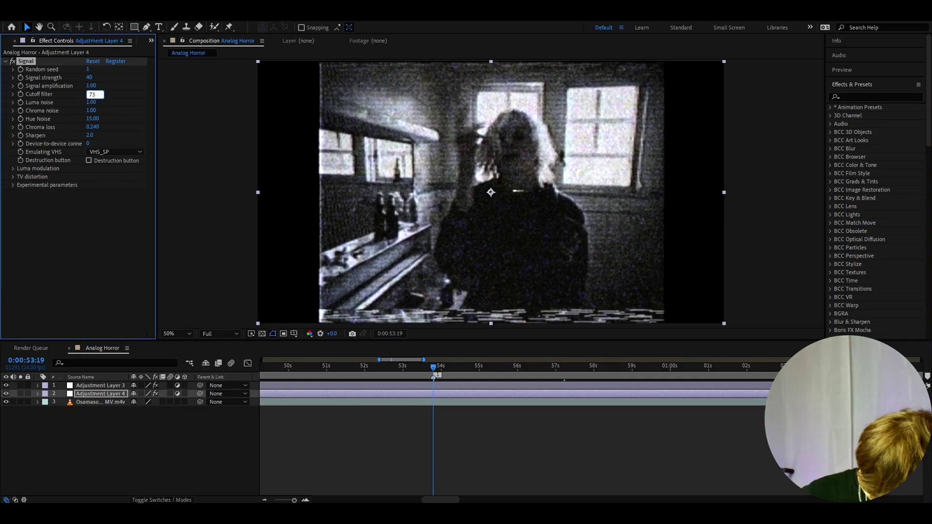
pyautogui.write('588')
pyautogui.press('Return')
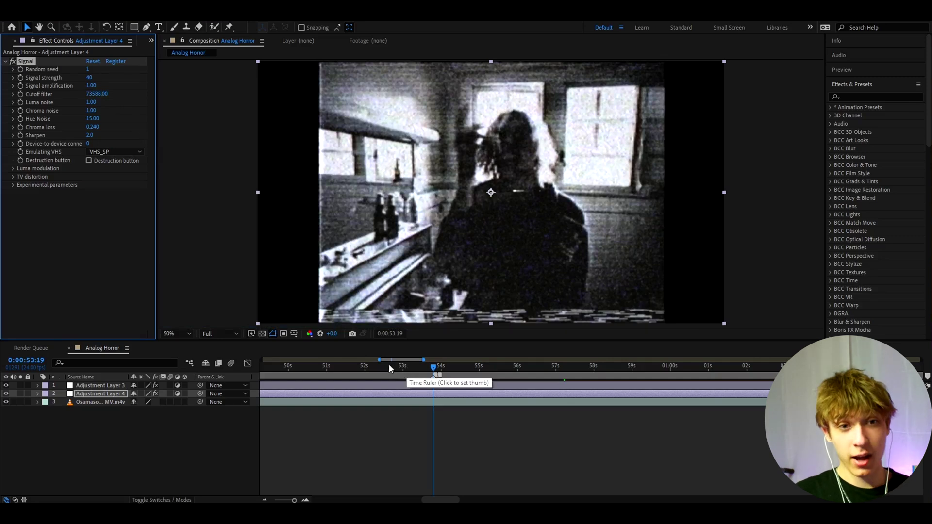
# Apply Luma Key to Adjustment Layer 4 with Threshold 86 and Edge Feather 55.
pyautogui.press('space')
pyautogui.hotkey('ctrl', 'space')
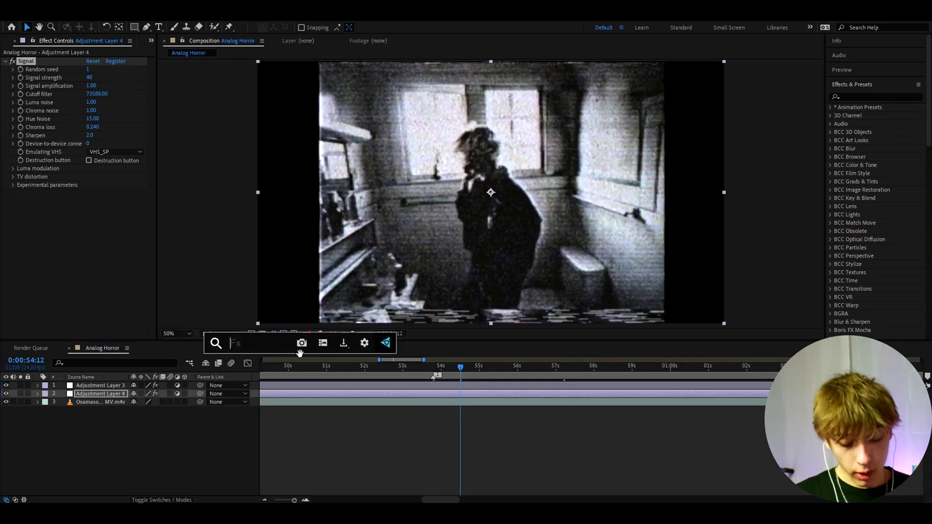
pyautogui.write('luma')
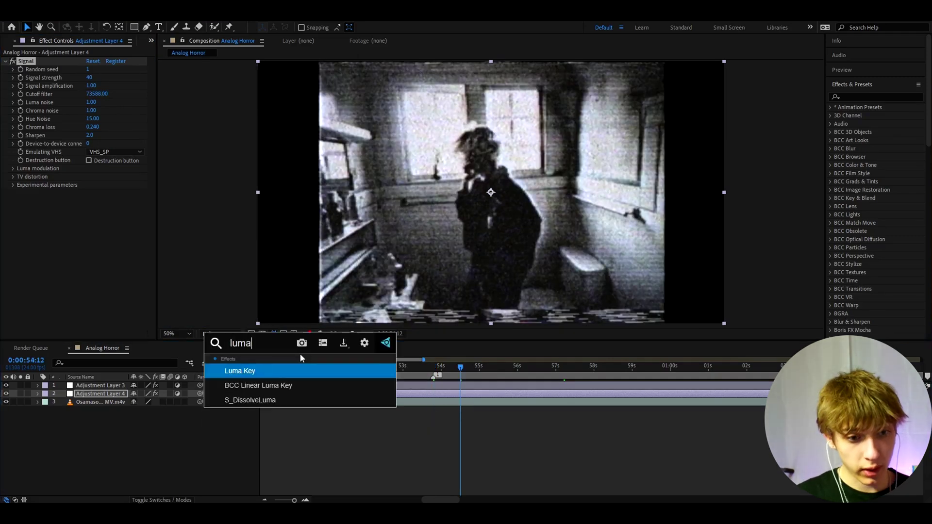
pyautogui.press('Return')
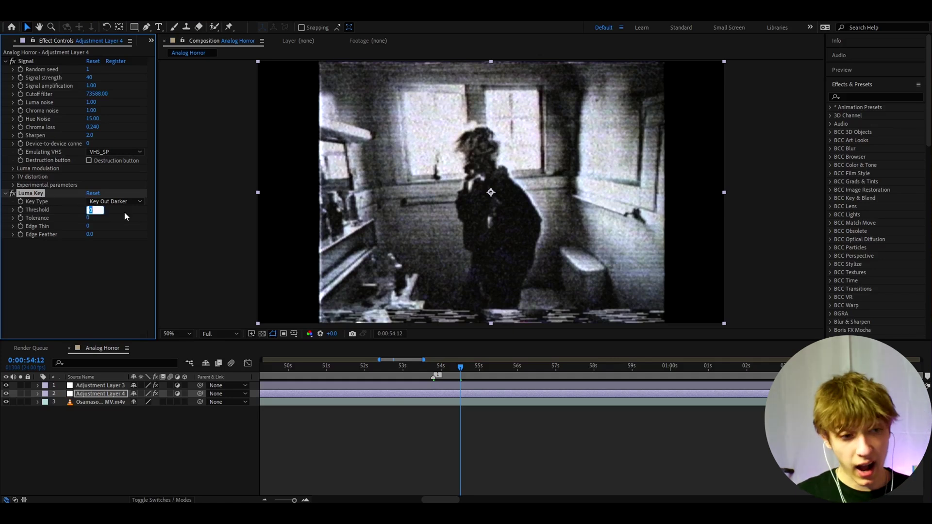
pyautogui.write('86')
pyautogui.press('Return')
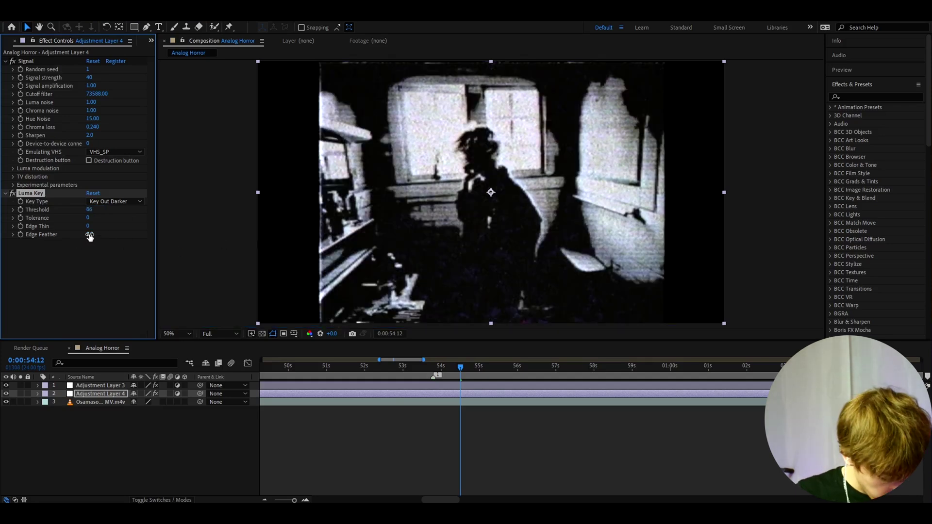
pyautogui.click(89, 236)
pyautogui.write('55')
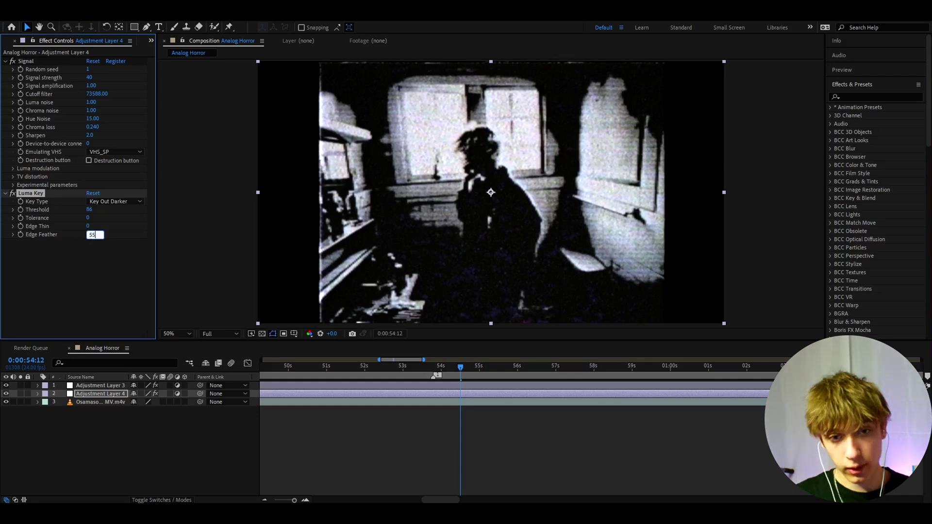
pyautogui.press('Return')
# Apply S_Flicker from FX Console with Amplitude 0.4, then scrub back to preview the flicker.
pyautogui.hotkey('ctrl', 'space')
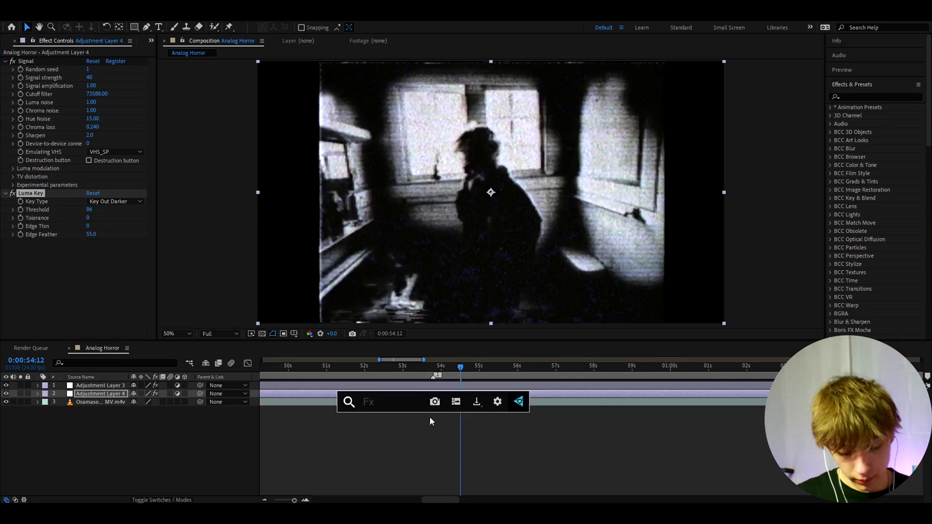
pyautogui.write('s_flicker')
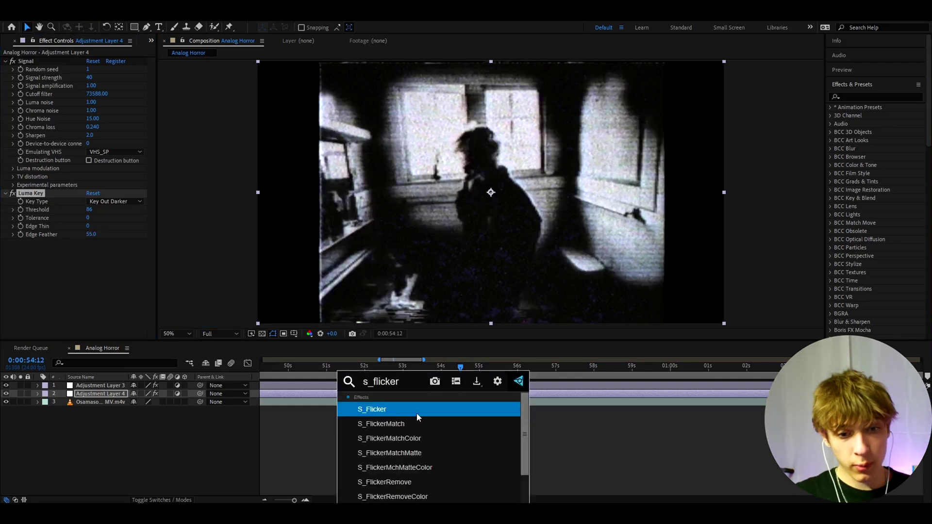
pyautogui.click(408, 410)
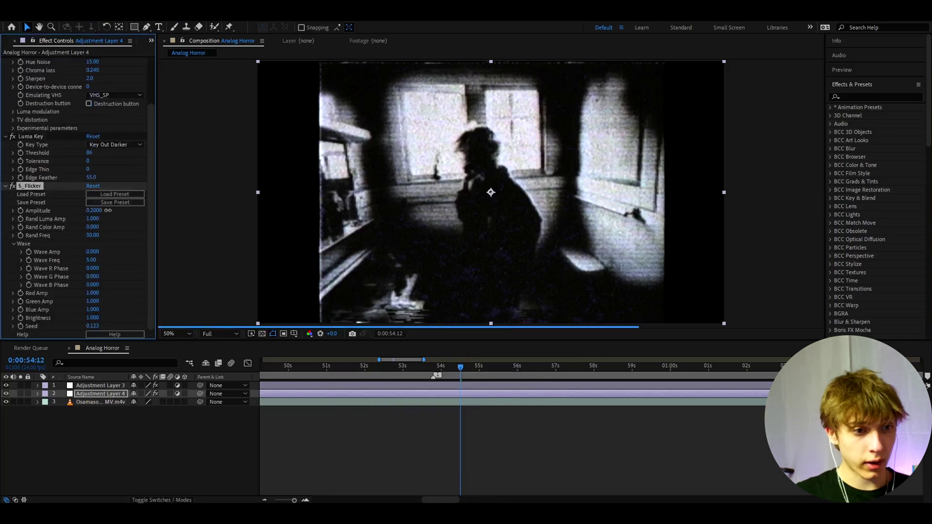
pyautogui.click(108, 210)
pyautogui.write('0.4')
pyautogui.press('Return')
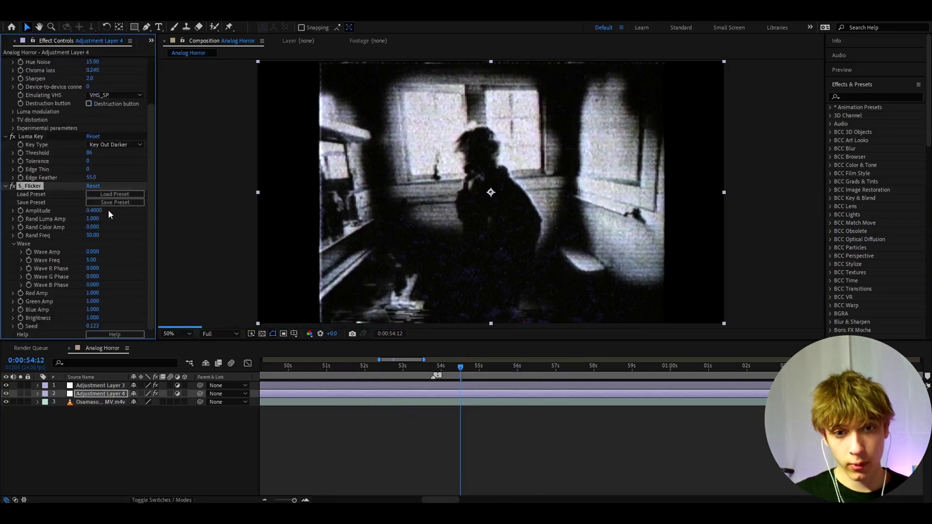
pyautogui.moveTo(460, 367)
pyautogui.mouseDown()
pyautogui.moveTo(434, 374)
pyautogui.moveTo(474, 368)
pyautogui.mouseUp()
pyautogui.press('=')
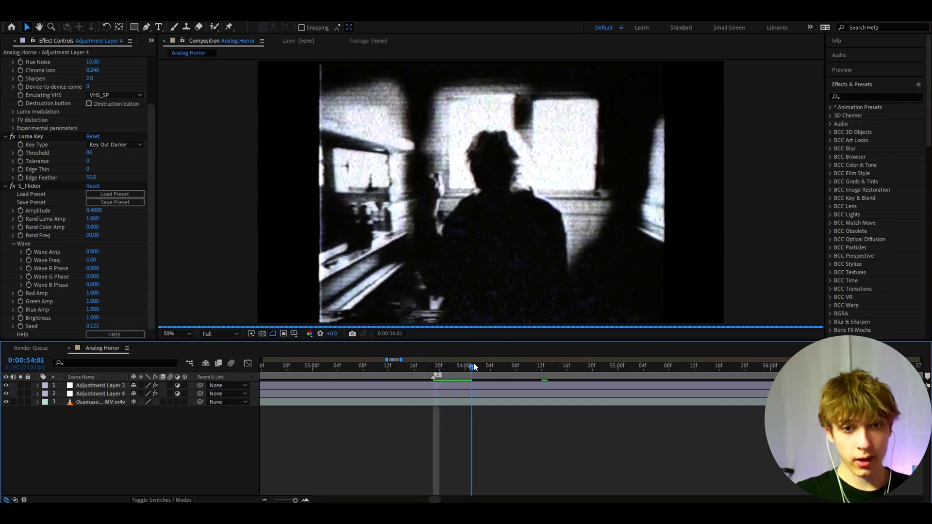